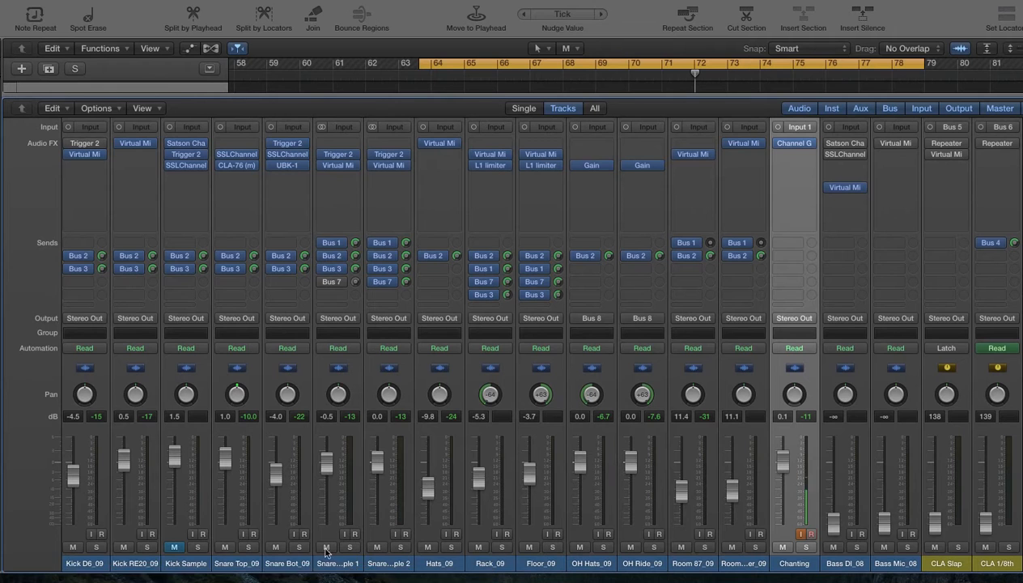
Step: Mute the Snare Sample 1 and Snare Sample 2 channels
{"action": "left_click", "coordinate": [377, 547]}
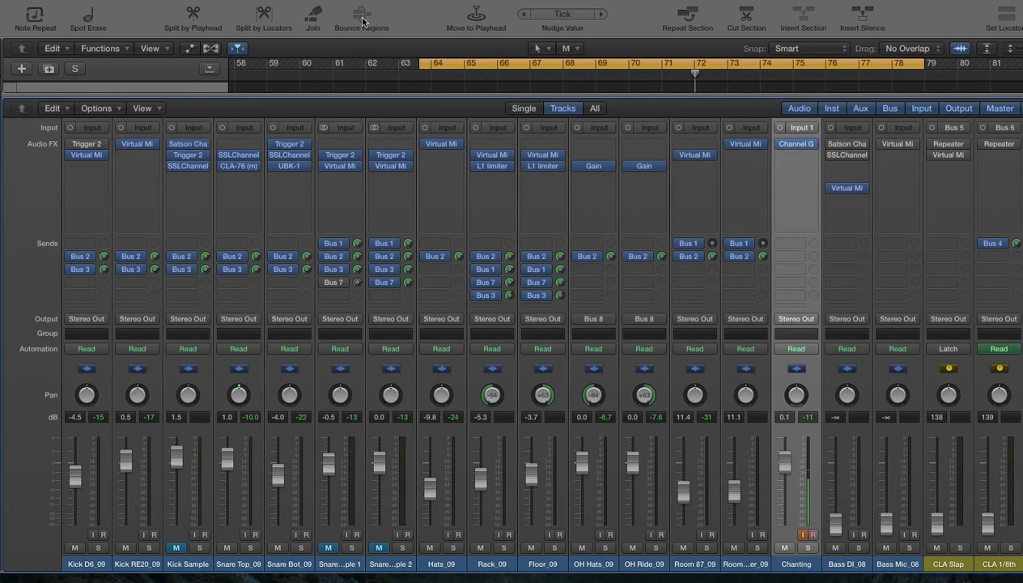
{"action": "scroll", "coordinate": [505, 198], "scroll_direction": "right", "scroll_amount": 2}
{"action": "scroll", "coordinate": [506, 196], "scroll_direction": "right", "scroll_amount": 10}
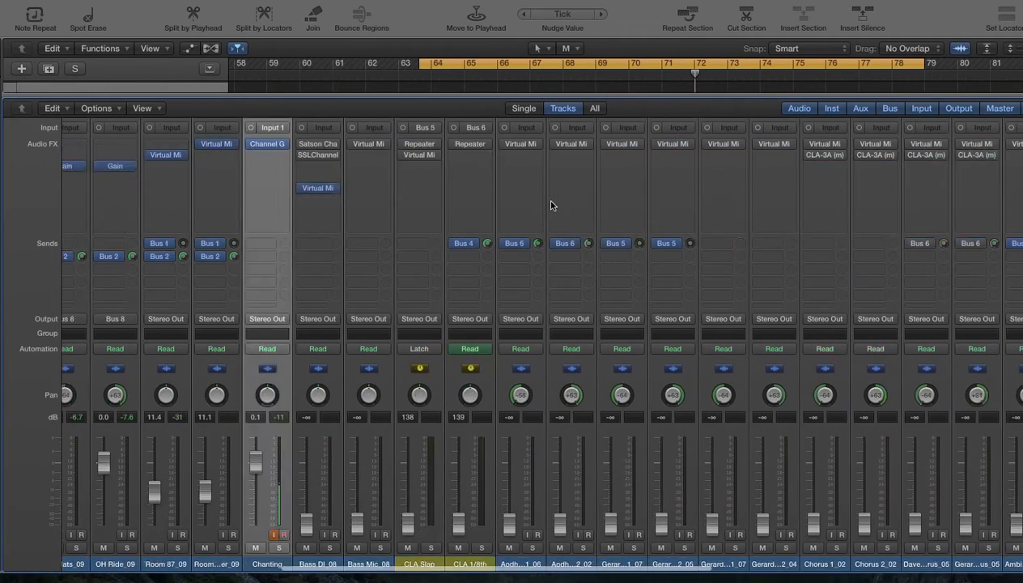
{"action": "scroll", "coordinate": [551, 205], "scroll_direction": "left", "scroll_amount": 12}
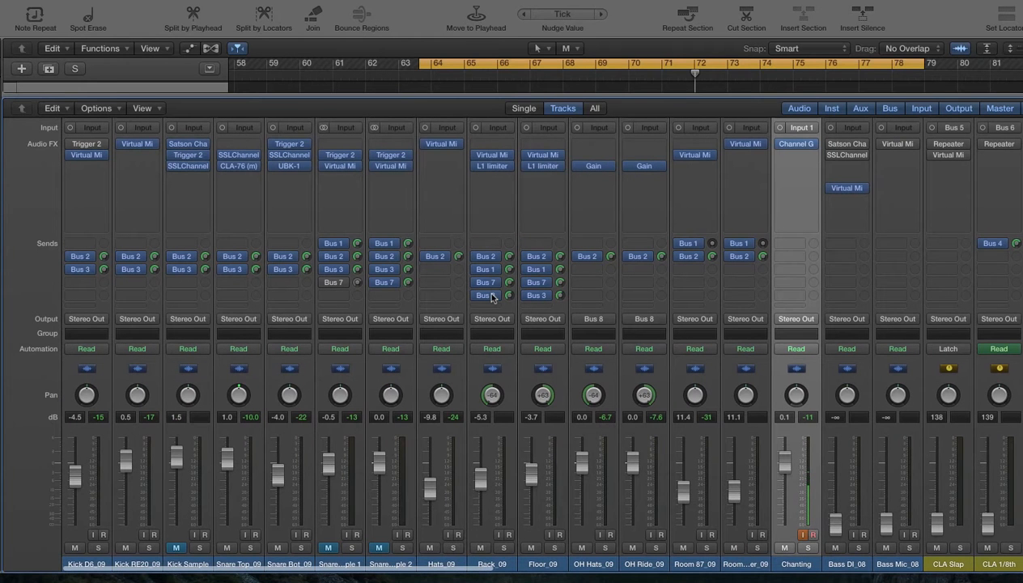
{"action": "scroll", "coordinate": [379, 306], "scroll_direction": "down", "scroll_amount": 2}
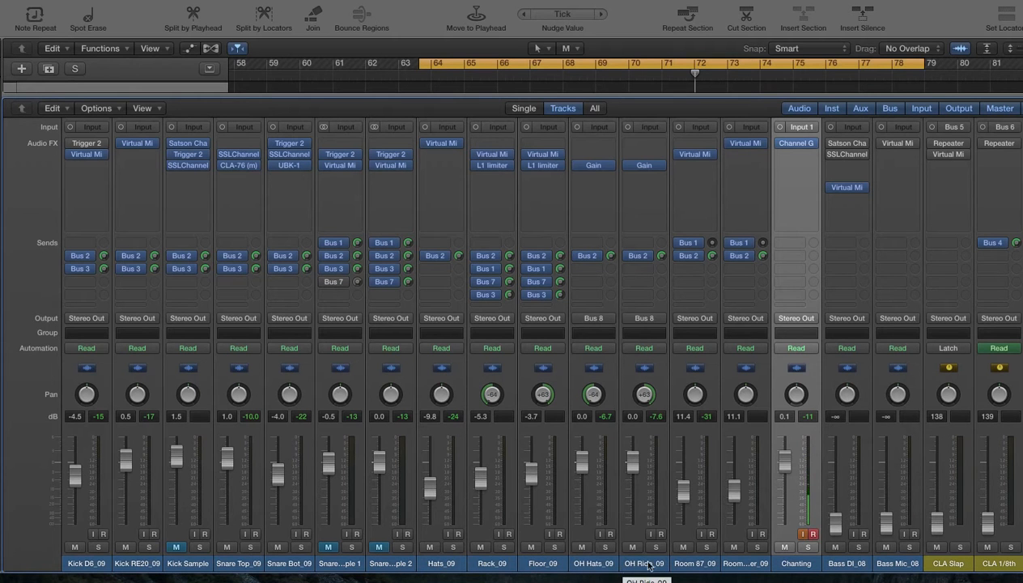
Step: Examine the drum tracks' bus sends and the Drum Bus and Kick/Snare bus channels that receive them
{"action": "scroll", "coordinate": [758, 570], "scroll_direction": "right", "scroll_amount": 15}
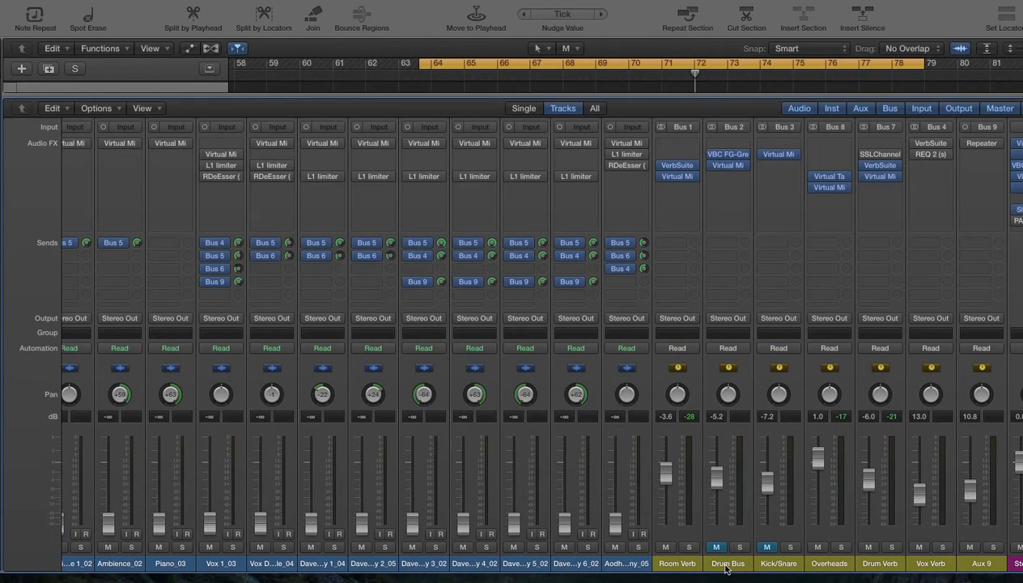
{"action": "scroll", "coordinate": [275, 417], "scroll_direction": "left", "scroll_amount": 20}
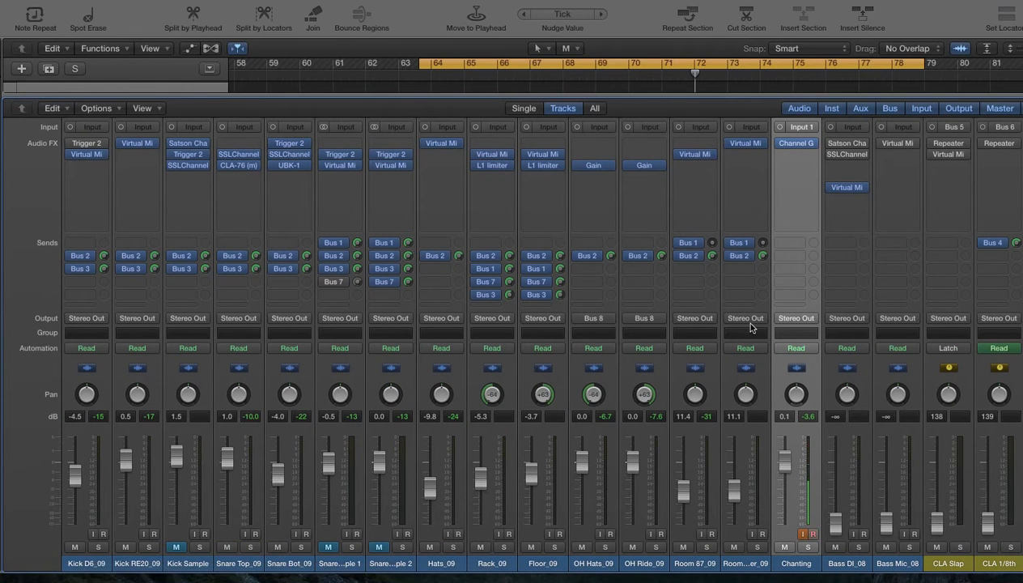
{"action": "mouse_move", "coordinate": [79, 260]}
{"action": "mouse_move", "coordinate": [151, 259]}
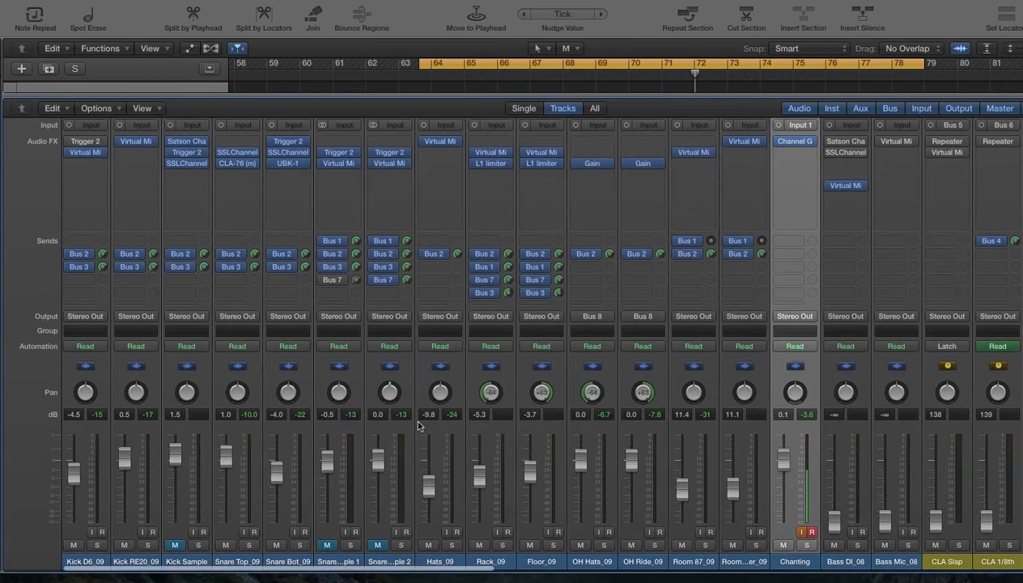
{"action": "scroll", "coordinate": [418, 427], "scroll_direction": "right", "scroll_amount": 15}
{"action": "scroll", "coordinate": [817, 464], "scroll_direction": "up", "scroll_amount": 1}
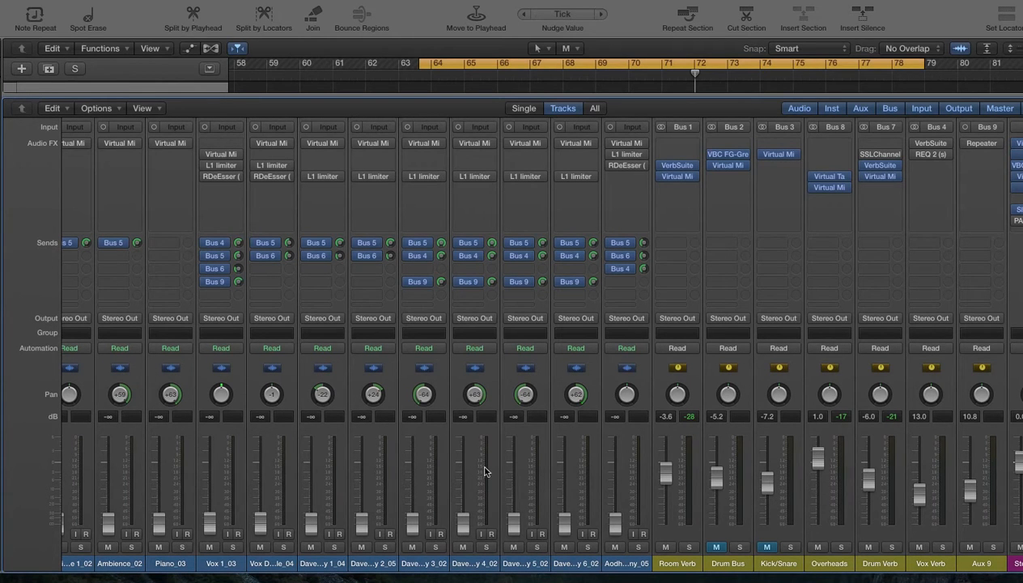
{"action": "scroll", "coordinate": [484, 472], "scroll_direction": "left", "scroll_amount": 10}
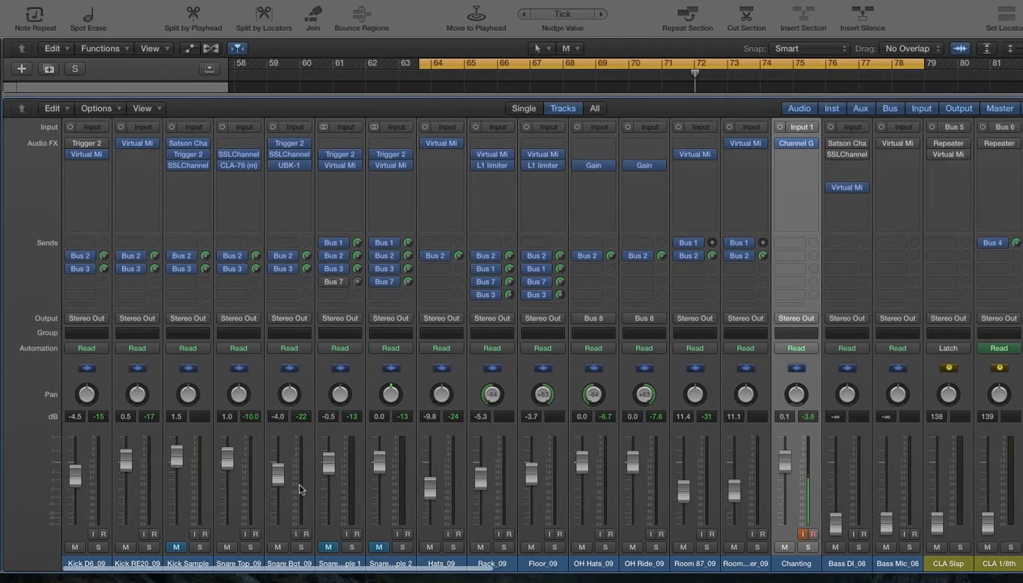
{"action": "scroll", "coordinate": [628, 463], "scroll_direction": "right", "scroll_amount": 10}
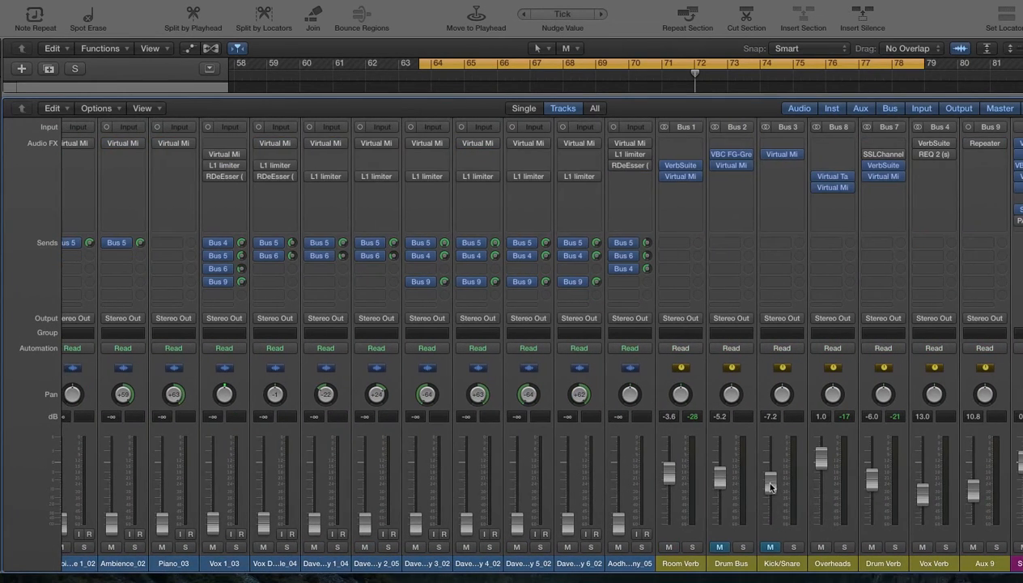
{"action": "scroll", "coordinate": [770, 155], "scroll_direction": "left", "scroll_amount": 2}
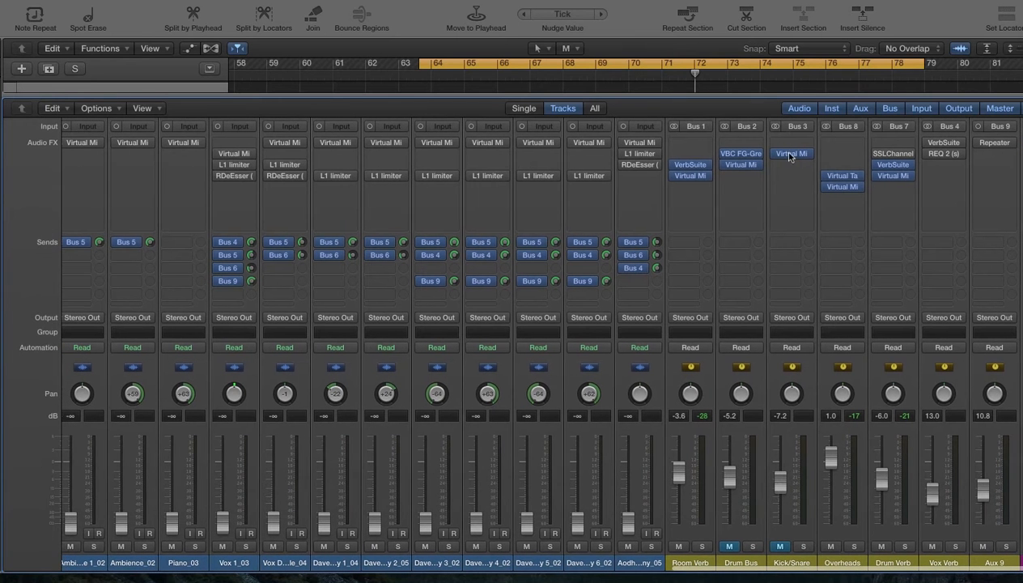
Step: Inspect the FG-S EQ and Trimmer in the Virtual Mix Rack on the Kick/Snare bus, and close the plug-in
{"action": "mouse_move", "coordinate": [792, 160]}
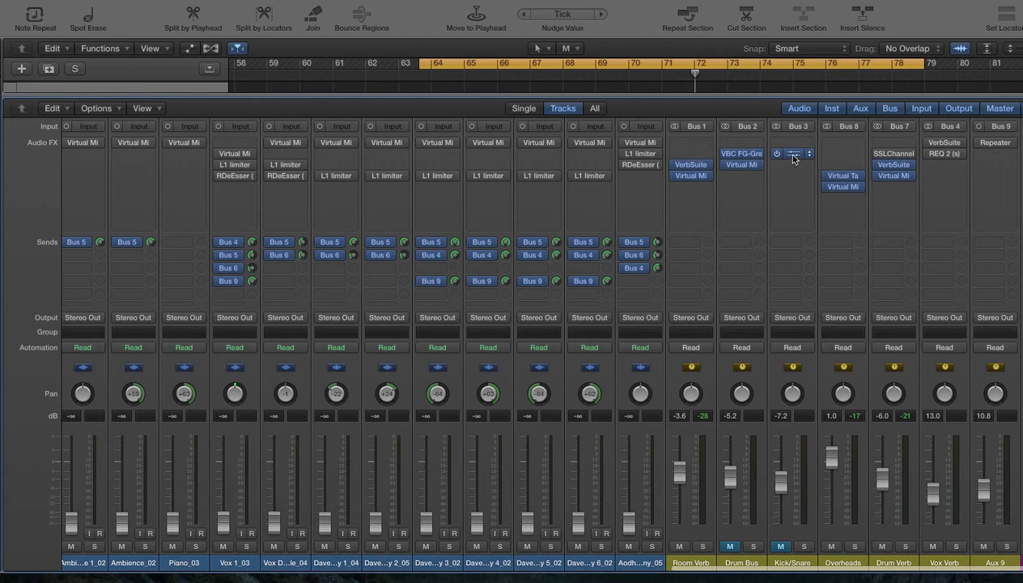
{"action": "left_click", "coordinate": [792, 155]}
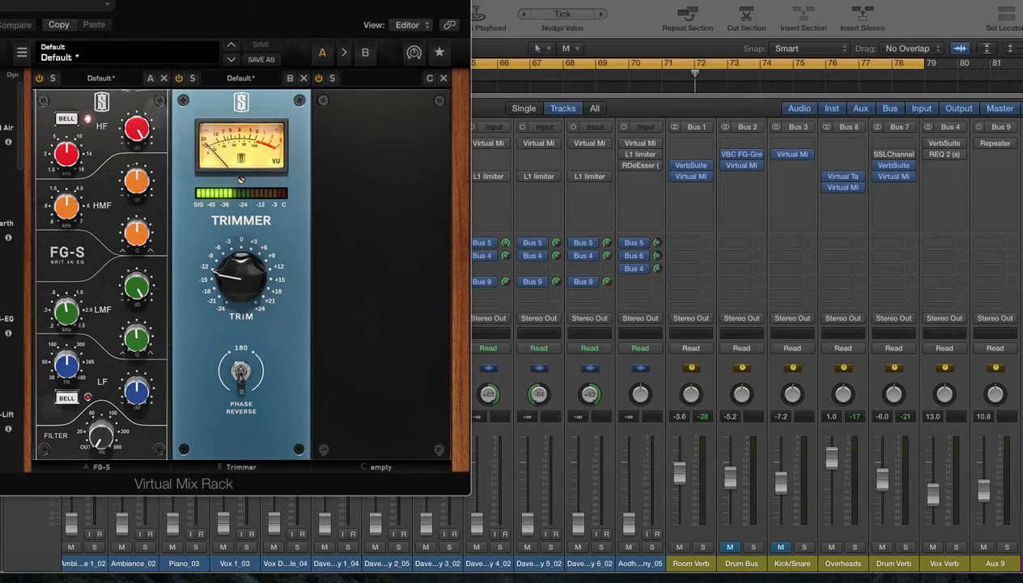
{"action": "key", "text": "super+w"}
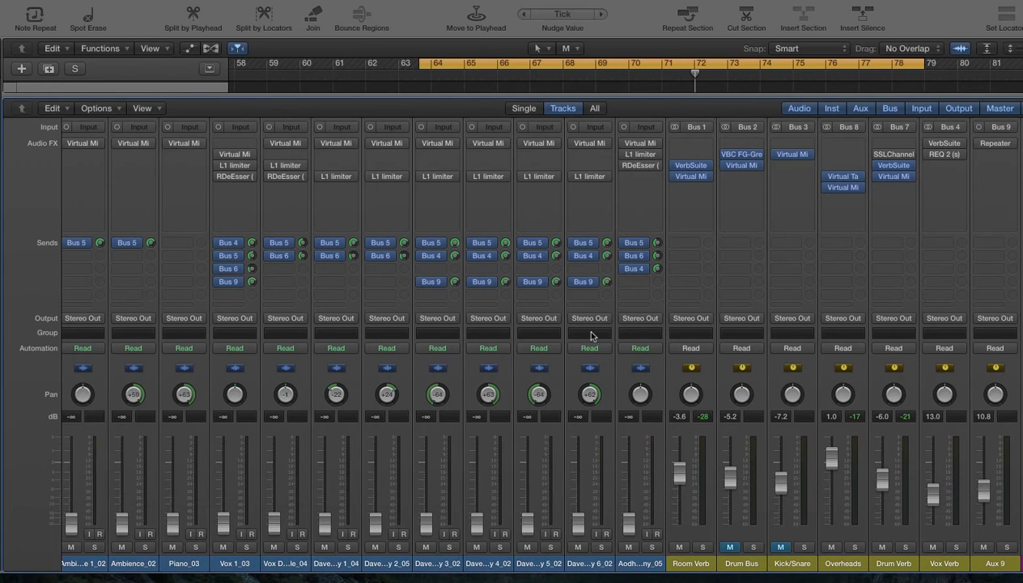
Step: Compare the insert effects and send routing of the kick, snare and tom tracks with the Kick/Snare bus
{"action": "scroll", "coordinate": [443, 330], "scroll_direction": "left", "scroll_amount": 10}
{"action": "scroll", "coordinate": [450, 336], "scroll_direction": "left", "scroll_amount": 6}
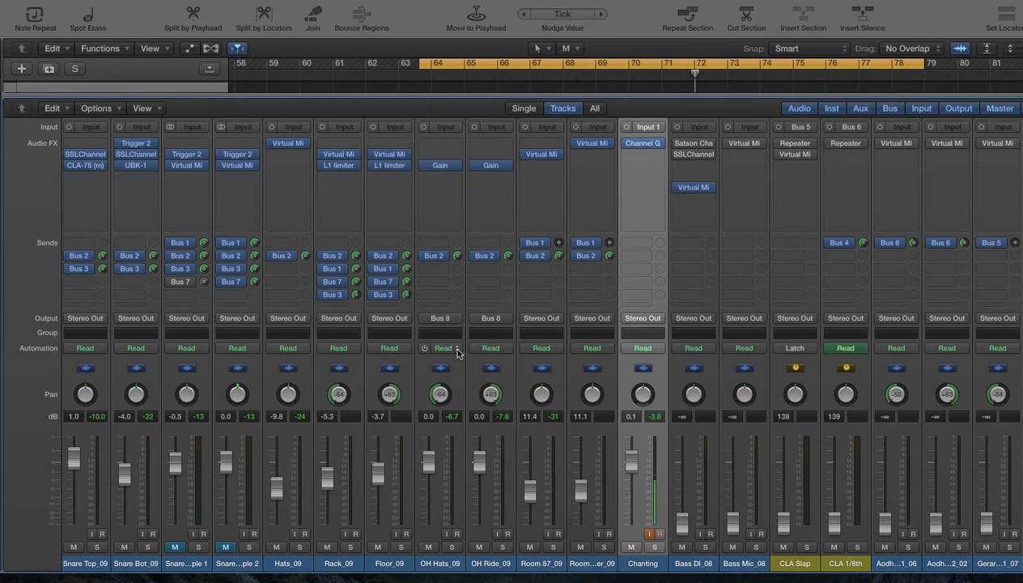
{"action": "scroll", "coordinate": [451, 345], "scroll_direction": "right", "scroll_amount": 20}
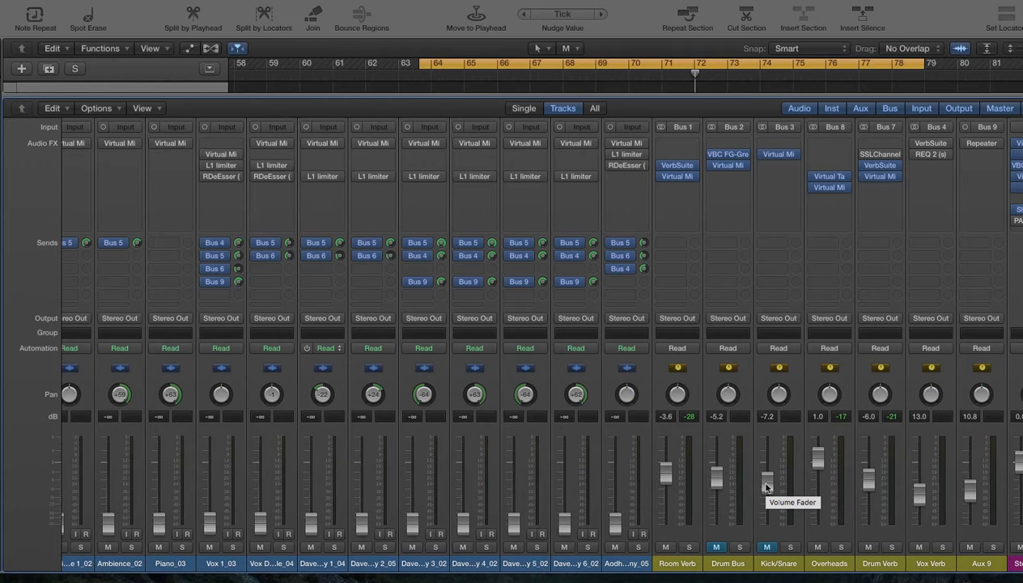
{"action": "scroll", "coordinate": [293, 483], "scroll_direction": "left", "scroll_amount": 15}
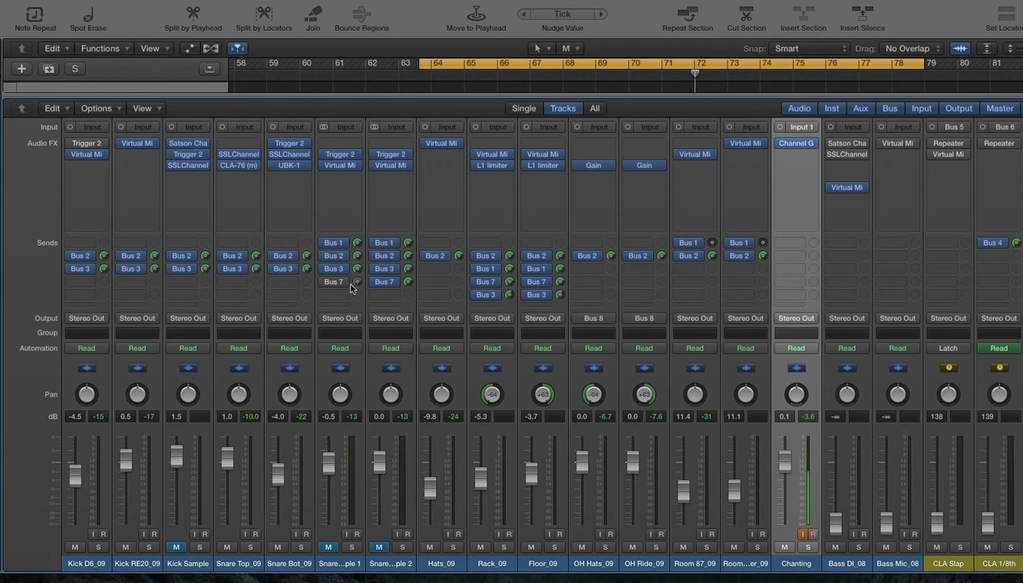
{"action": "scroll", "coordinate": [319, 264], "scroll_direction": "up", "scroll_amount": 3}
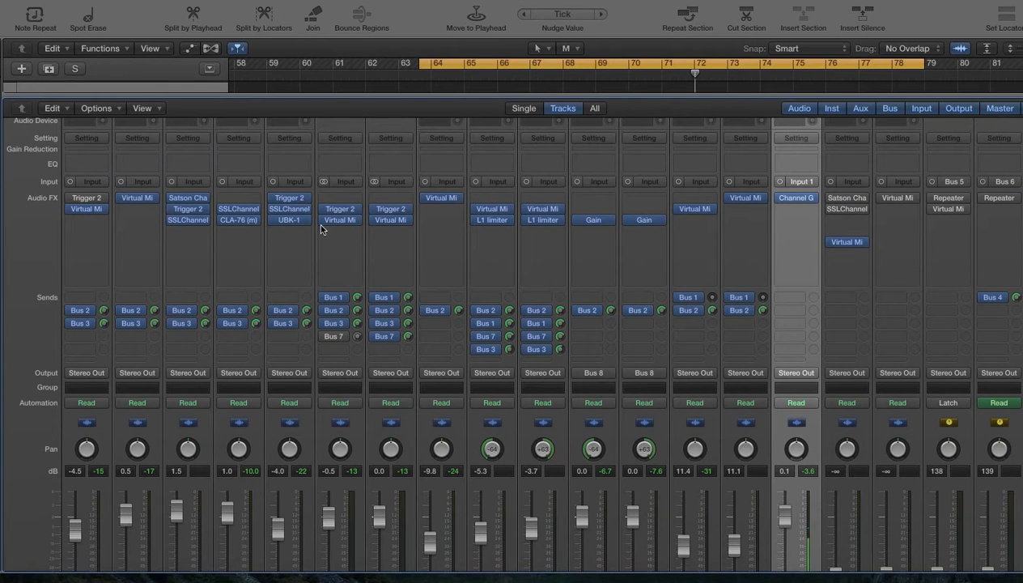
{"action": "scroll", "coordinate": [279, 251], "scroll_direction": "down", "scroll_amount": 3}
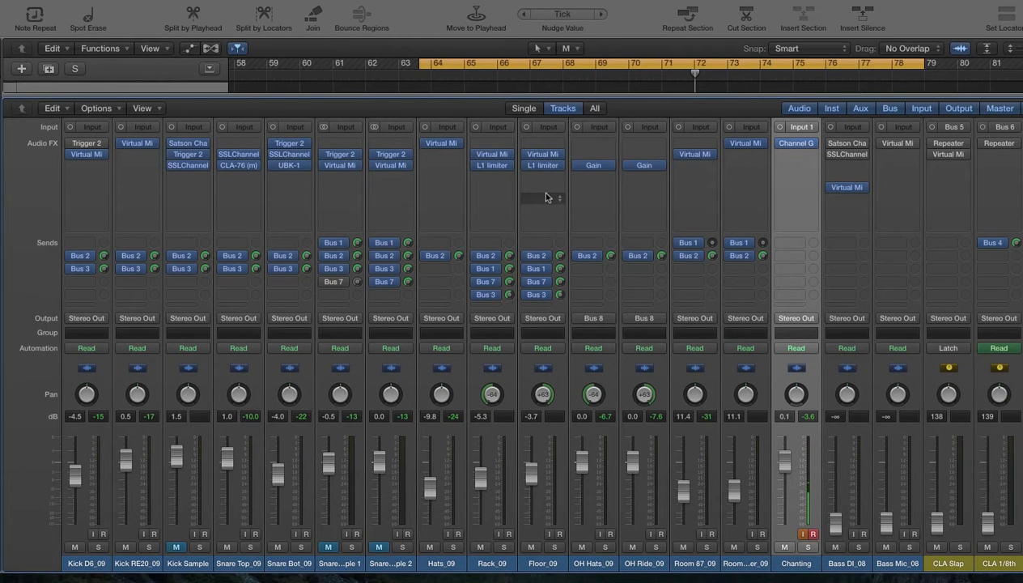
{"action": "scroll", "coordinate": [546, 194], "scroll_direction": "right", "scroll_amount": 3}
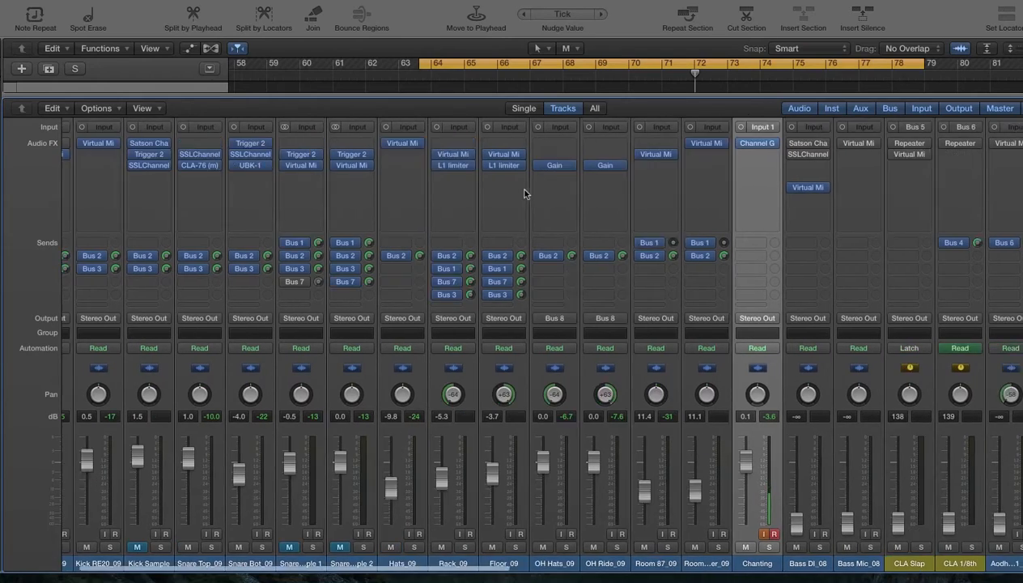
{"action": "scroll", "coordinate": [524, 194], "scroll_direction": "right", "scroll_amount": 10}
{"action": "scroll", "coordinate": [526, 194], "scroll_direction": "left", "scroll_amount": 10}
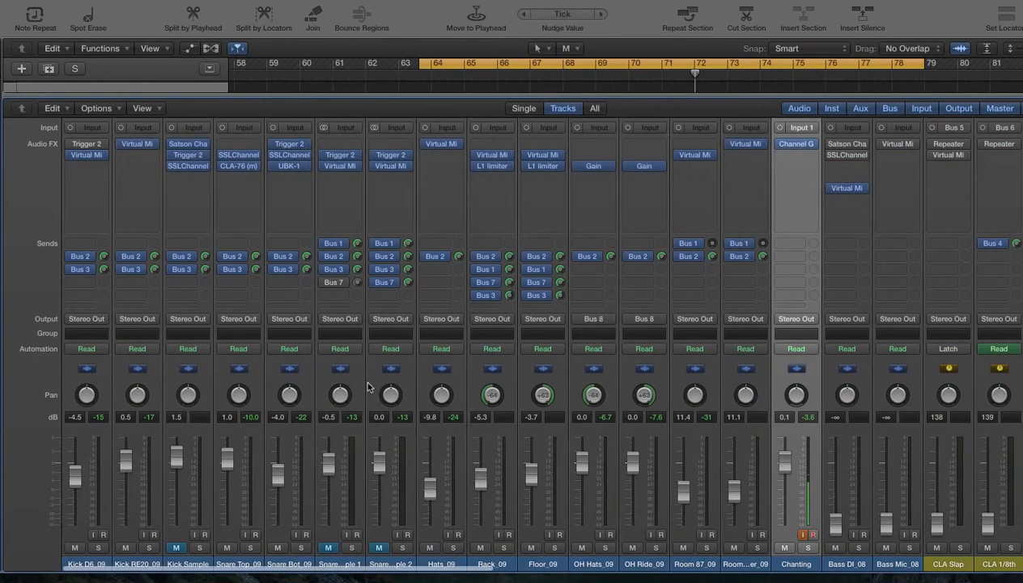
Step: Mute the Room Verb and Drum Verb bus channels
{"action": "scroll", "coordinate": [348, 380], "scroll_direction": "right", "scroll_amount": 10}
{"action": "scroll", "coordinate": [324, 374], "scroll_direction": "right", "scroll_amount": 10}
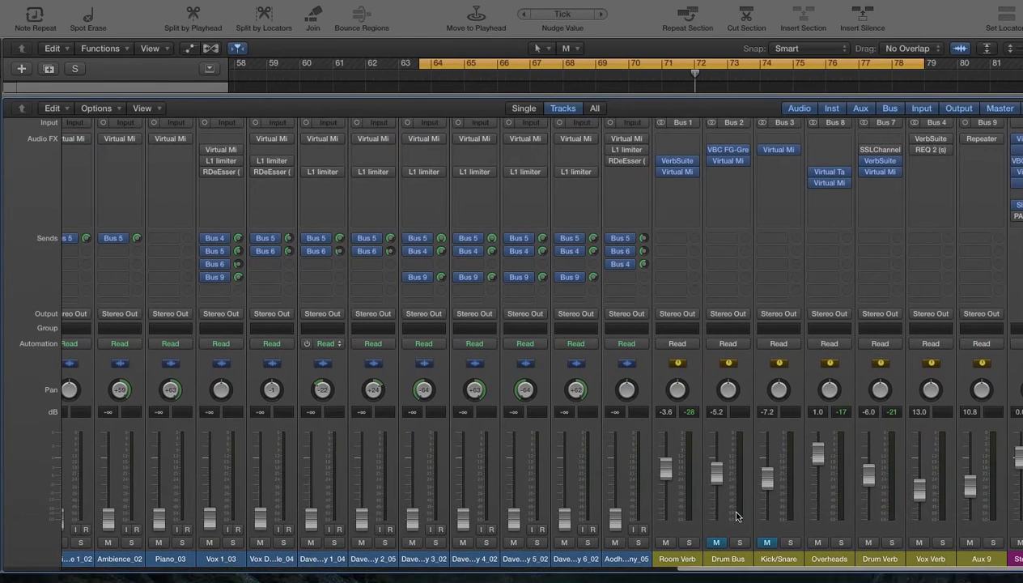
{"action": "left_click", "coordinate": [671, 548]}
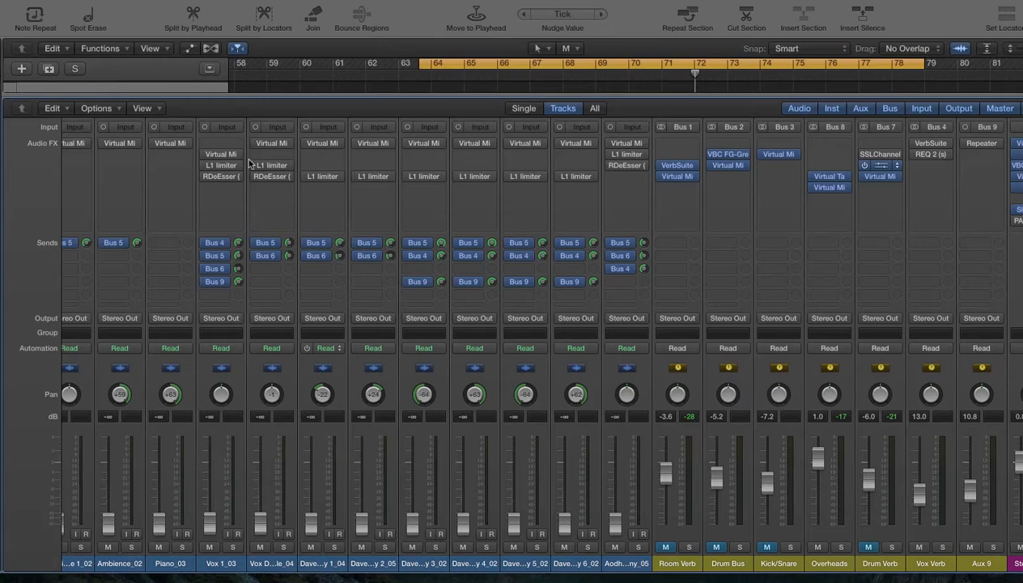
Step: Inspect the VerbSuite Classics reverb settings on the Drum Verb bus, and close the plug-in
{"action": "left_click", "coordinate": [880, 166]}
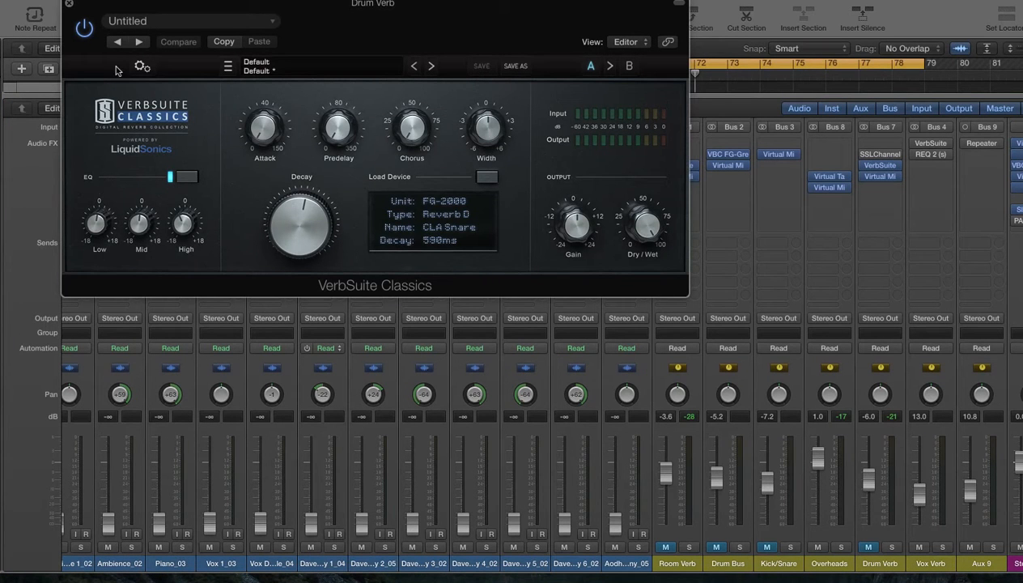
{"action": "left_click", "coordinate": [69, 7]}
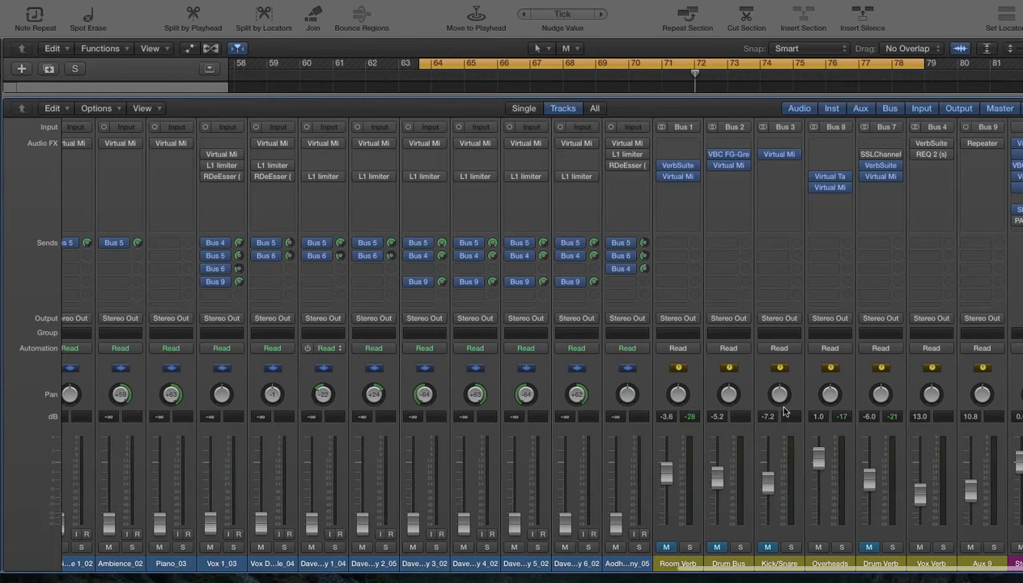
Step: Play back the song and listen to the drum tracks with the samples, drum buses and reverbs muted
{"action": "scroll", "coordinate": [636, 381], "scroll_direction": "left", "scroll_amount": 1}
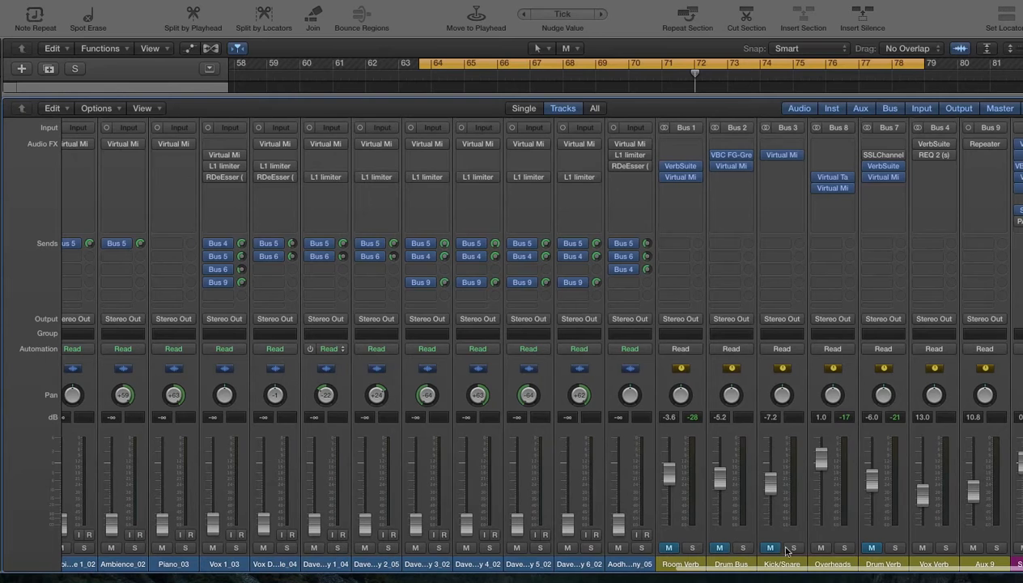
{"action": "scroll", "coordinate": [498, 420], "scroll_direction": "left", "scroll_amount": 10}
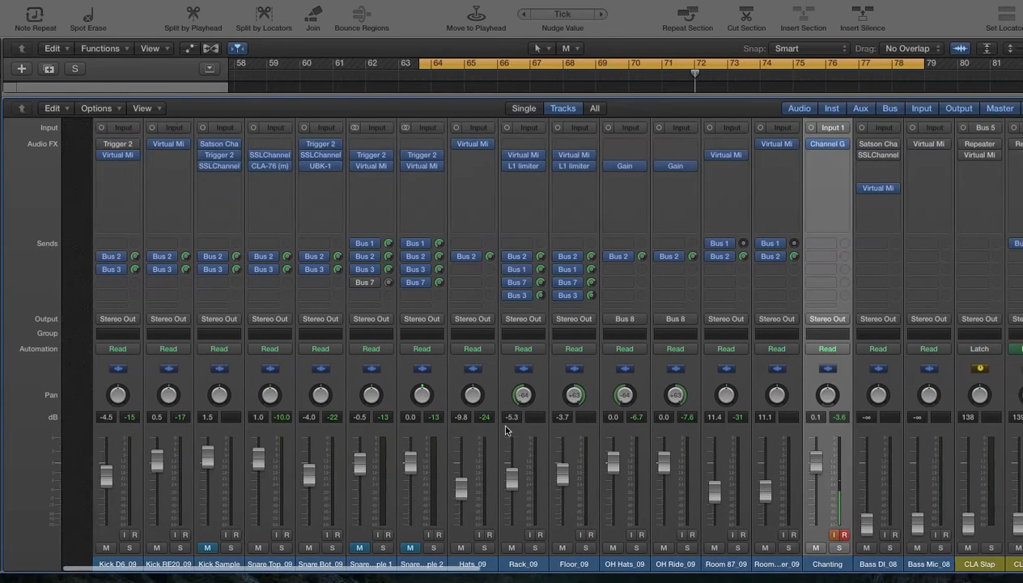
{"action": "key", "text": "space"}
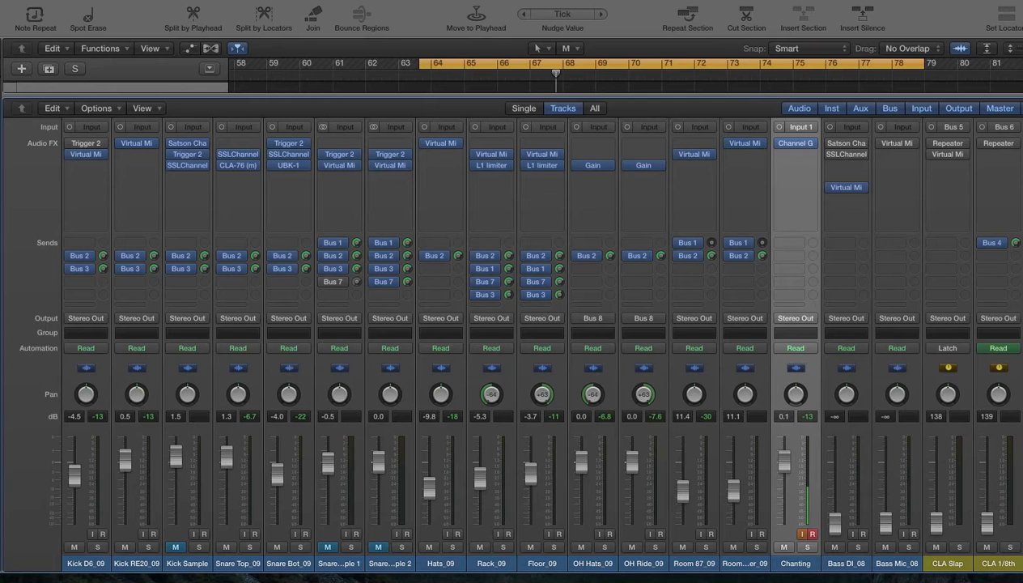
{"action": "scroll", "coordinate": [436, 253], "scroll_direction": "left", "scroll_amount": 1}
{"action": "scroll", "coordinate": [429, 257], "scroll_direction": "right", "scroll_amount": 1}
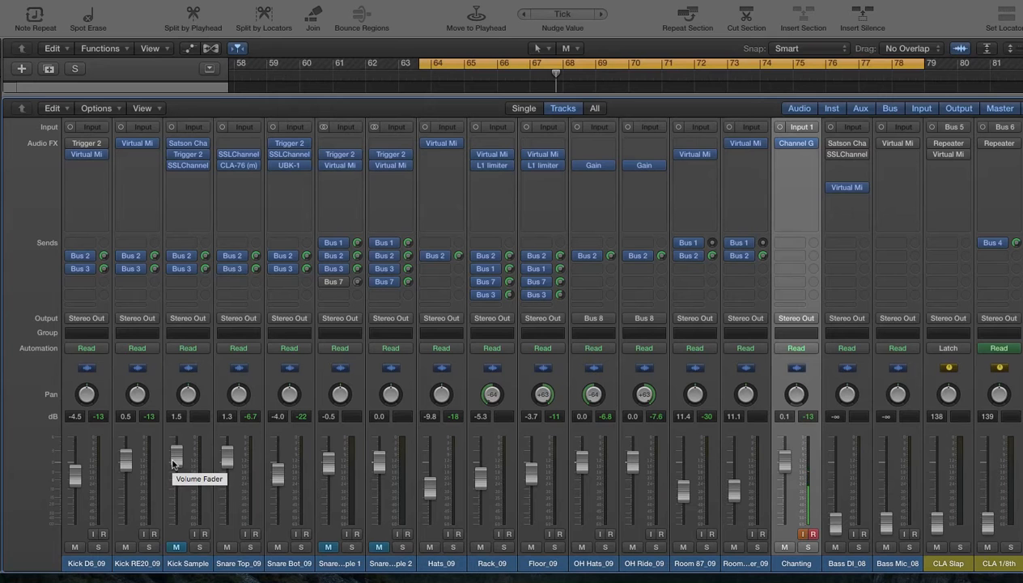
Step: Inspect the EQ and dynamics settings of the SSLChannel plug-in on the Kick Sample channel, and close it
{"action": "scroll", "coordinate": [182, 474], "scroll_direction": "right", "scroll_amount": 1}
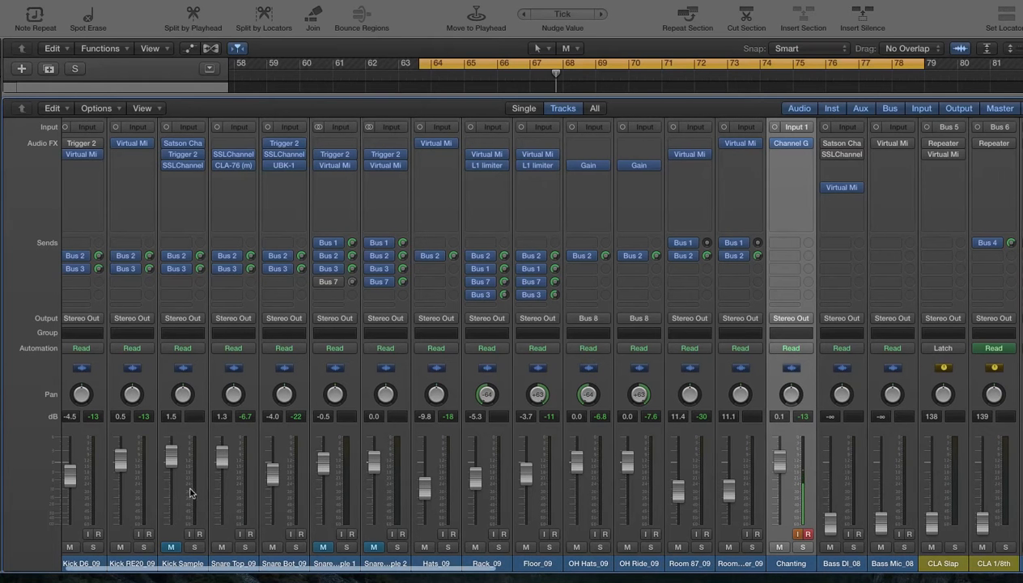
{"action": "left_click", "coordinate": [182, 165]}
{"action": "left_click_drag", "start_coordinate": [13, 4], "coordinate": [446, 34]}
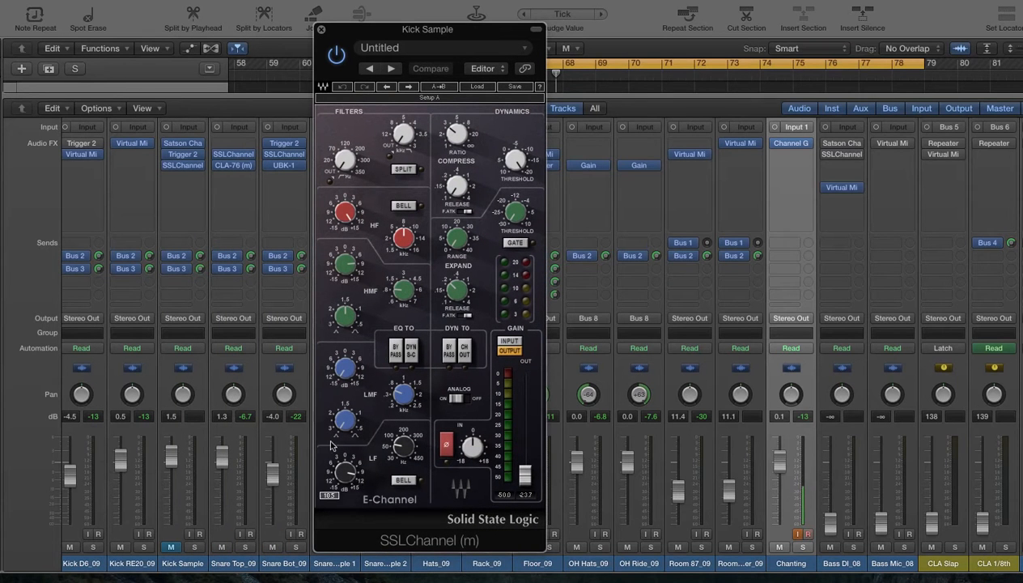
{"action": "left_click_drag", "start_coordinate": [400, 32], "coordinate": [483, 16]}
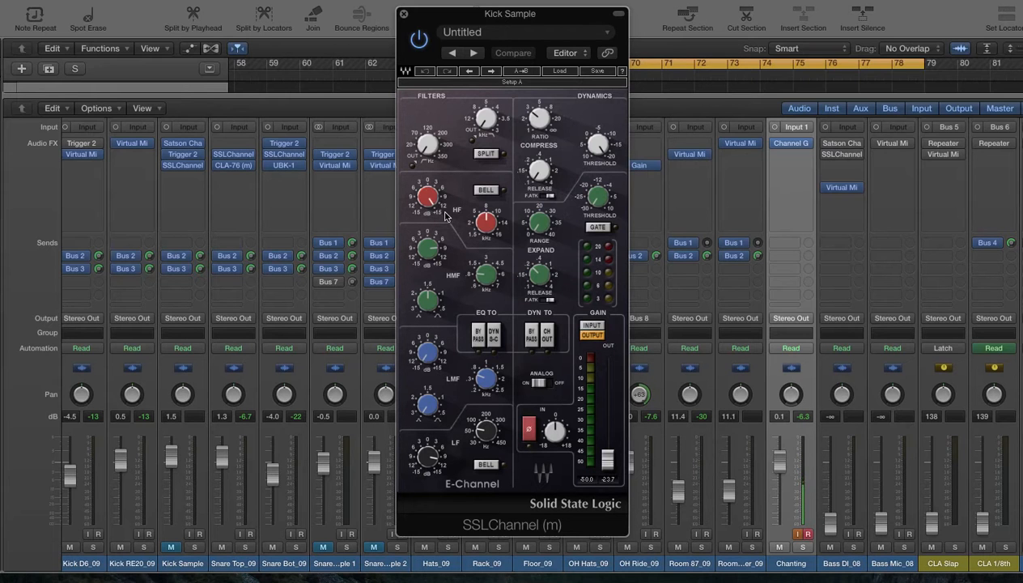
{"action": "left_click", "coordinate": [404, 17]}
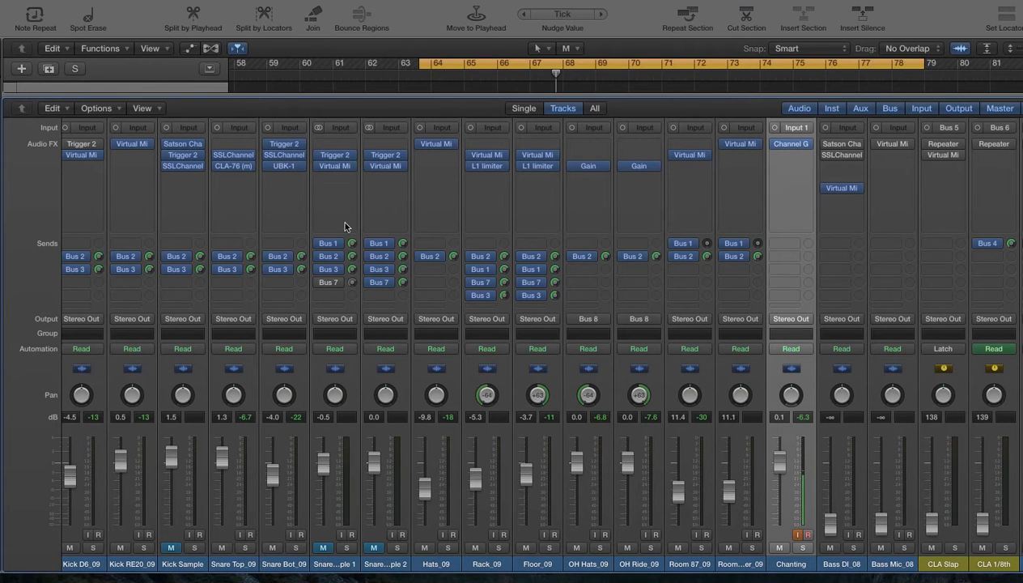
Step: Inspect the FG-S EQ and FG-116 compressor in the Virtual Mix Rack on Snare Sample 1, and close the plug-in
{"action": "left_click", "coordinate": [335, 168]}
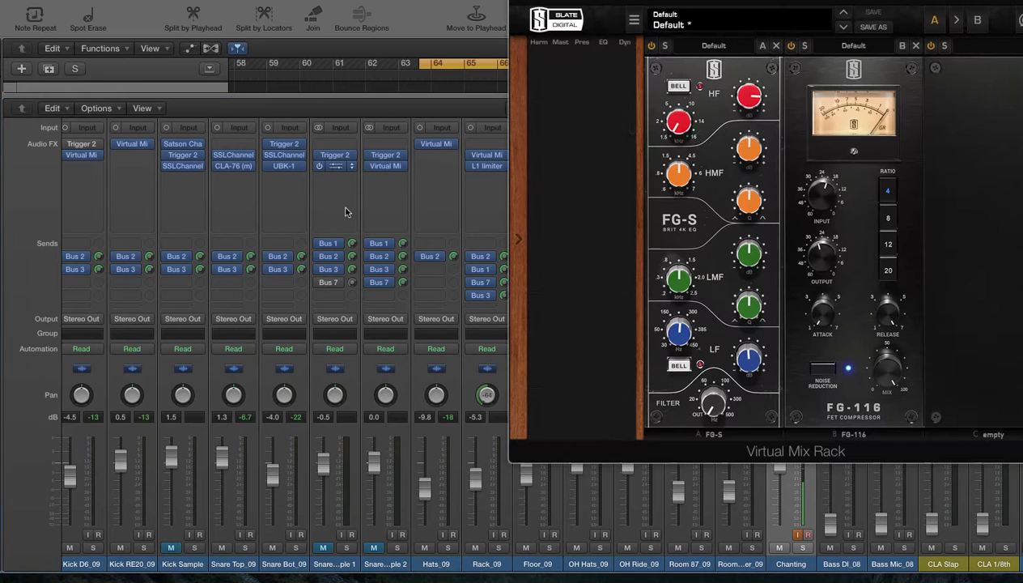
{"action": "left_click_drag", "start_coordinate": [666, 0], "coordinate": [569, 34]}
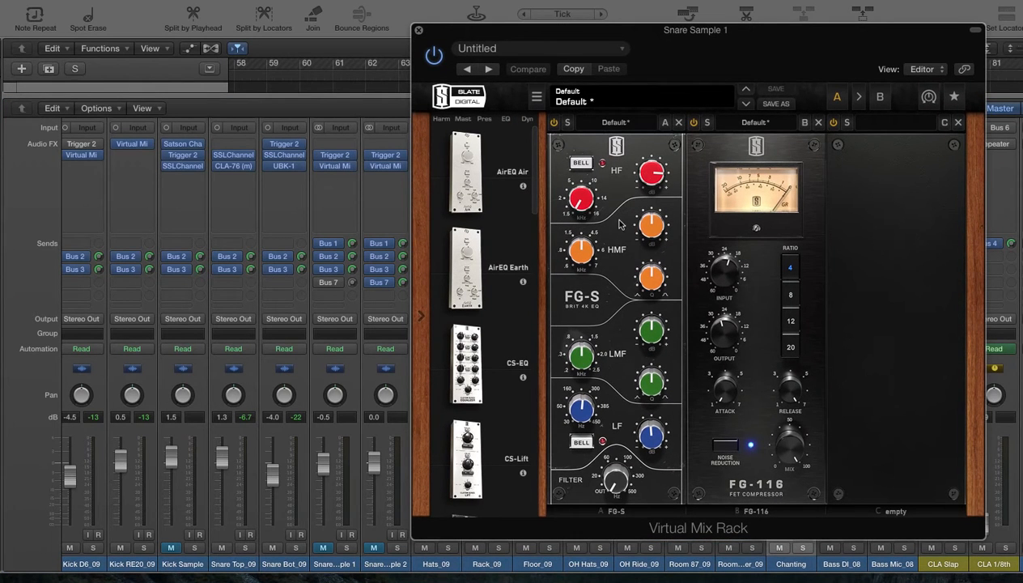
{"action": "left_click", "coordinate": [418, 30]}
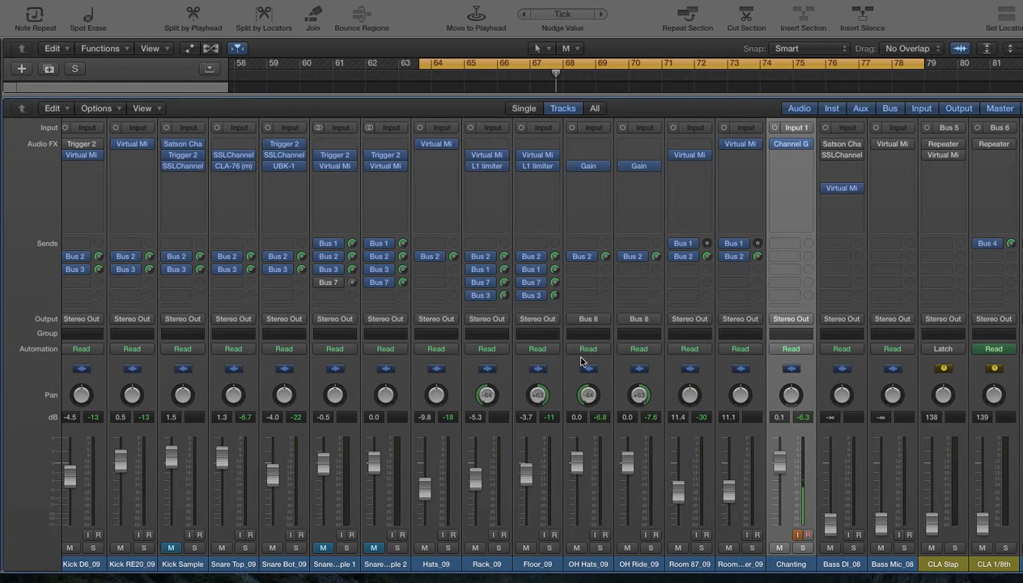
Step: Play the song while switching the Kick Sample and both Snare Sample mutes off and on, and leave all three samples unmuted
{"action": "left_click", "coordinate": [172, 548]}
{"action": "left_click", "coordinate": [323, 548]}
{"action": "left_click", "coordinate": [373, 548]}
{"action": "left_click", "coordinate": [374, 548]}
{"action": "left_click", "coordinate": [323, 548]}
{"action": "left_click", "coordinate": [170, 548]}
{"action": "key", "text": "space"}
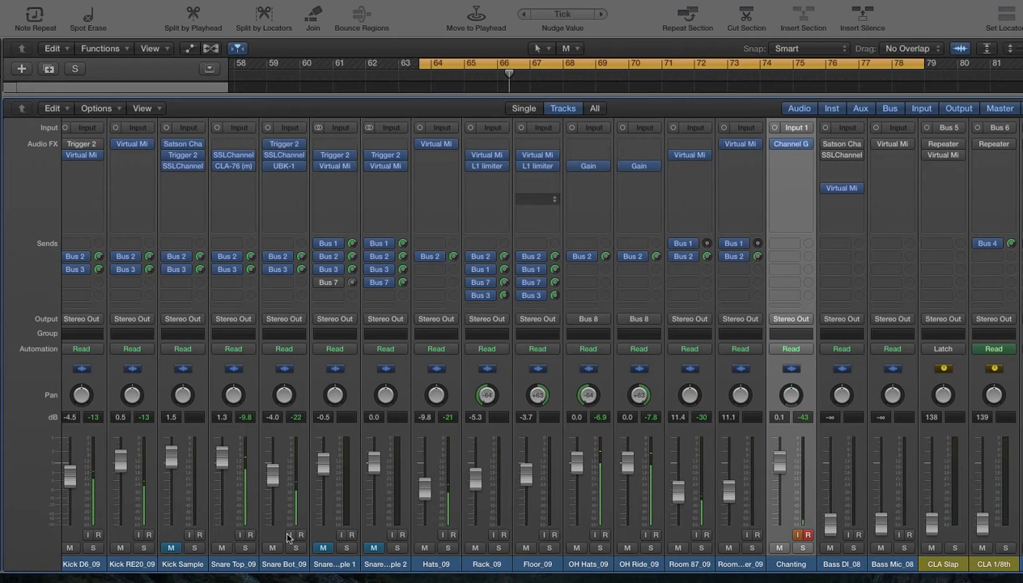
{"action": "left_click", "coordinate": [373, 548]}
Step: Unmute the Room Verb and Drum Verb bus channels
{"action": "scroll", "coordinate": [443, 508], "scroll_direction": "right", "scroll_amount": 2}
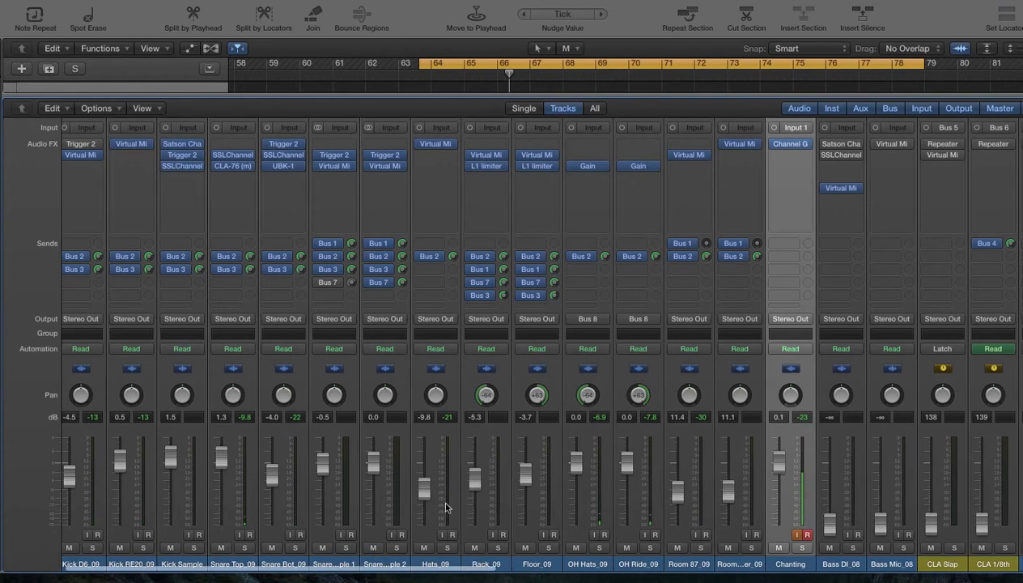
{"action": "scroll", "coordinate": [444, 508], "scroll_direction": "right", "scroll_amount": 15}
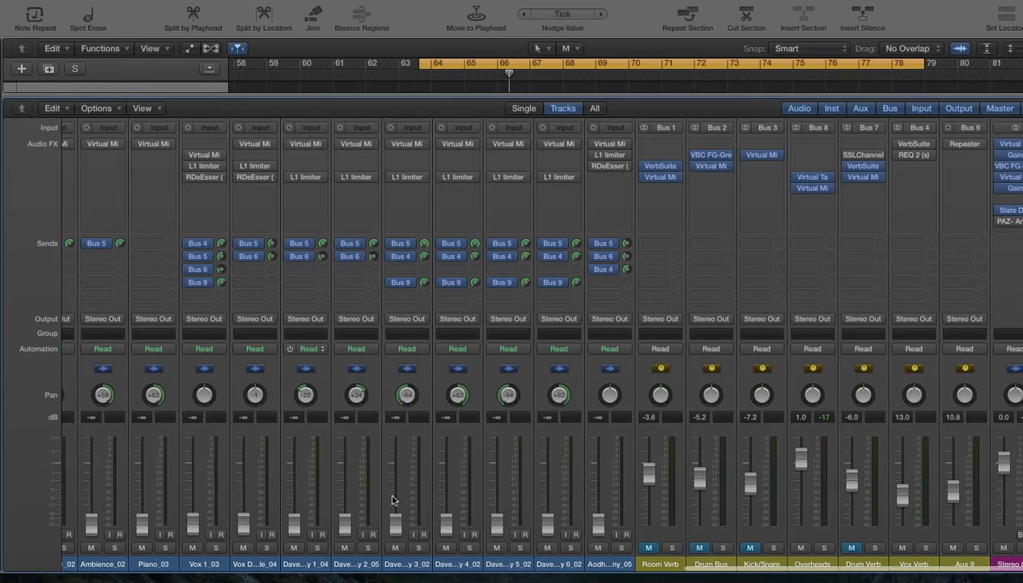
{"action": "left_click", "coordinate": [664, 548]}
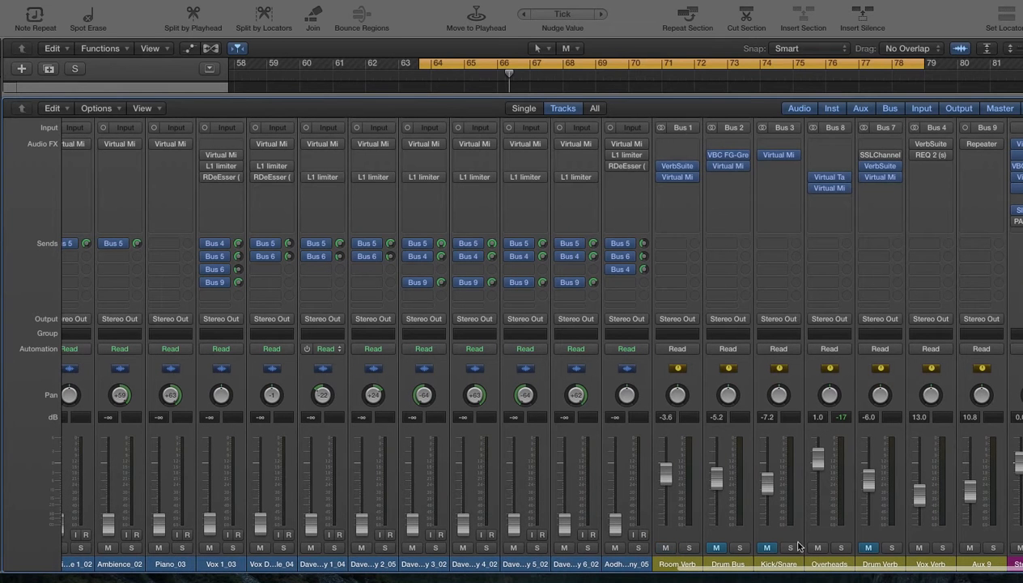
{"action": "left_click", "coordinate": [869, 546]}
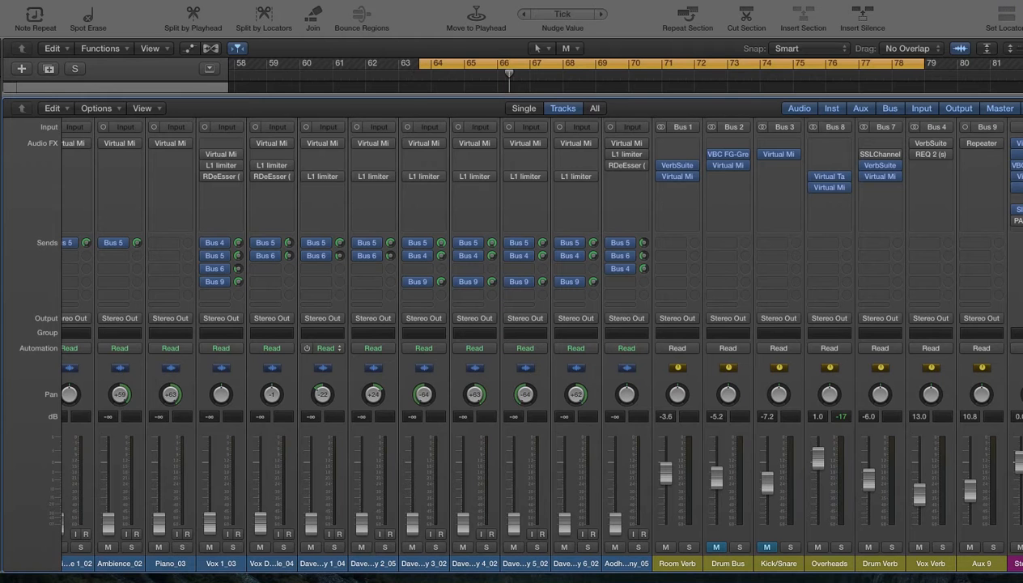
Step: Play back the drums and temporarily mute the Room Verb and Drum Verb buses to compare the sound with and without reverb
{"action": "left_click", "coordinate": [417, 89]}
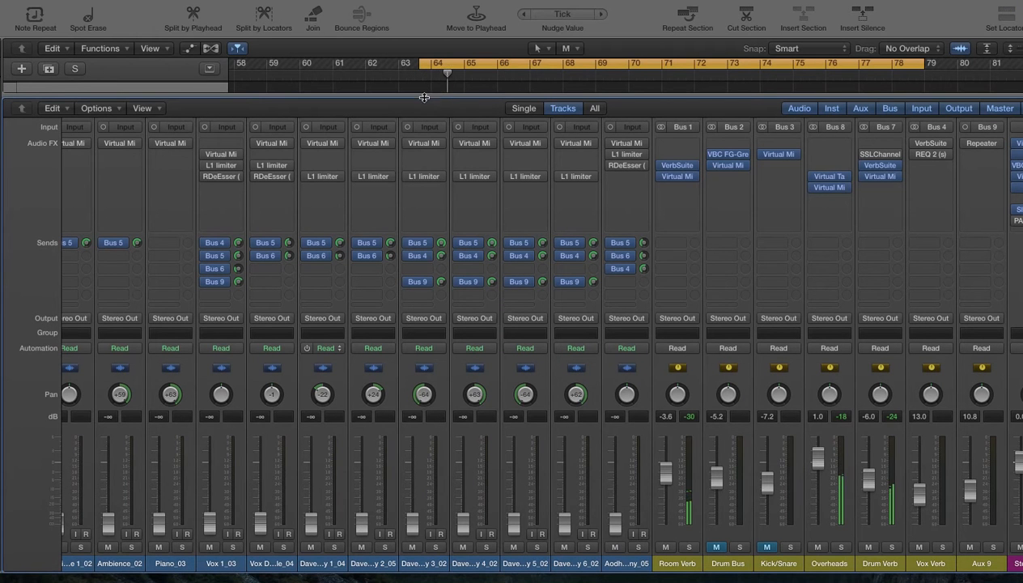
{"action": "scroll", "coordinate": [418, 241], "scroll_direction": "left", "scroll_amount": 1}
{"action": "scroll", "coordinate": [418, 242], "scroll_direction": "left", "scroll_amount": 10}
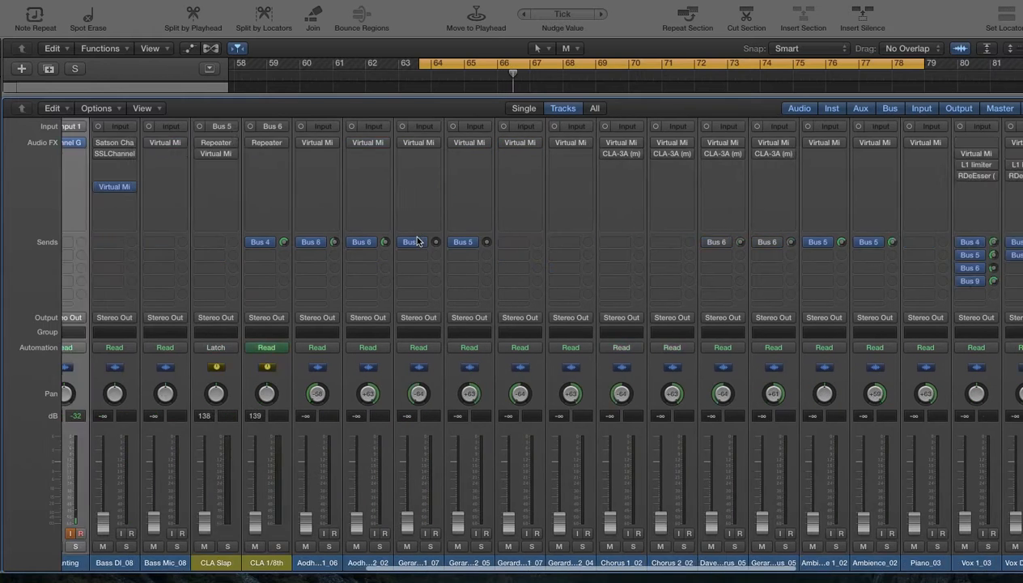
{"action": "scroll", "coordinate": [418, 241], "scroll_direction": "right", "scroll_amount": 15}
{"action": "left_click", "coordinate": [666, 549]}
{"action": "left_click", "coordinate": [869, 549]}
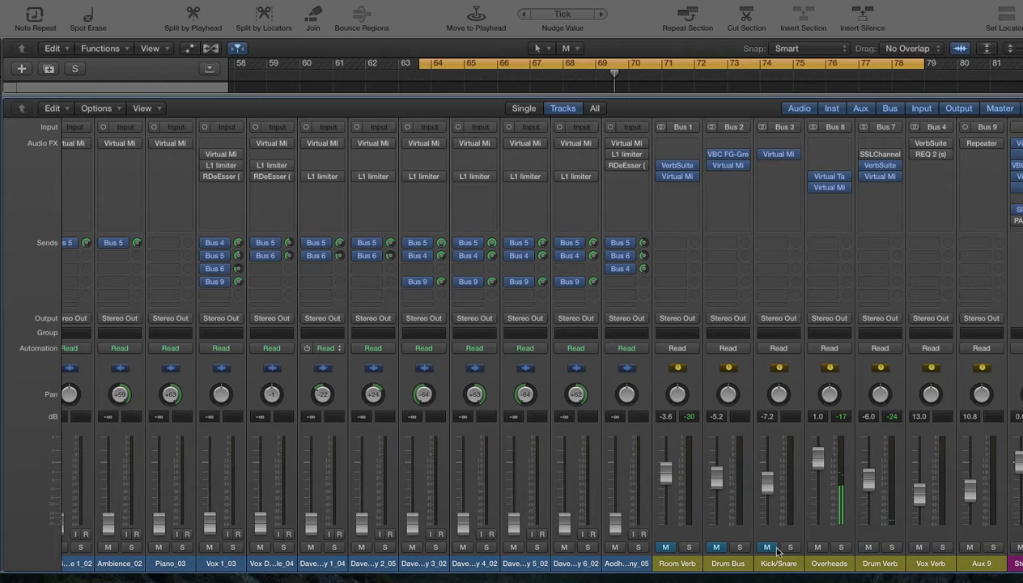
{"action": "left_click", "coordinate": [666, 547]}
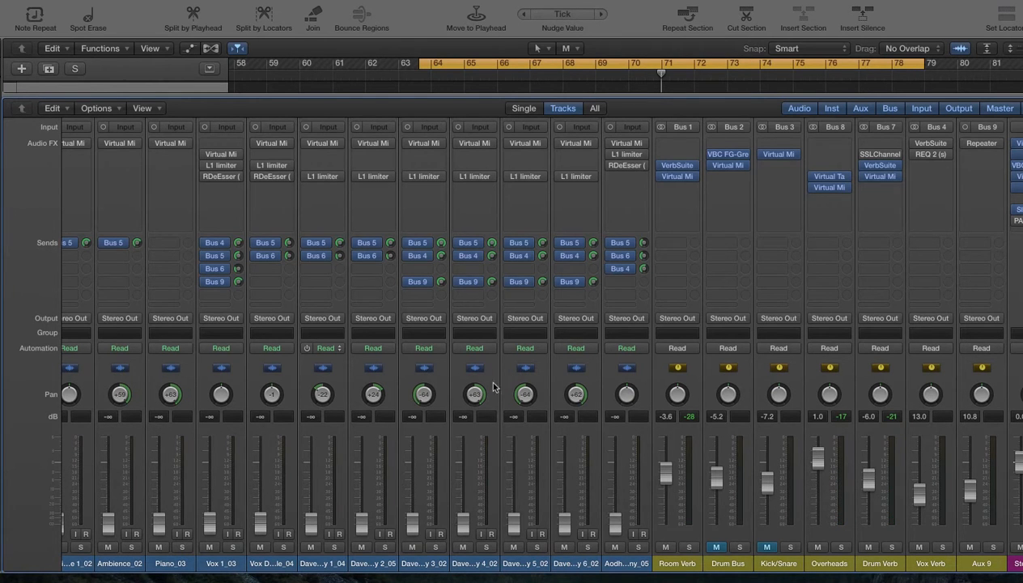
Step: Examine the inserts, sends and levels of the individual drum channels, and return to the drum bus channels
{"action": "scroll", "coordinate": [512, 382], "scroll_direction": "left", "scroll_amount": 10}
{"action": "scroll", "coordinate": [529, 391], "scroll_direction": "left", "scroll_amount": 5}
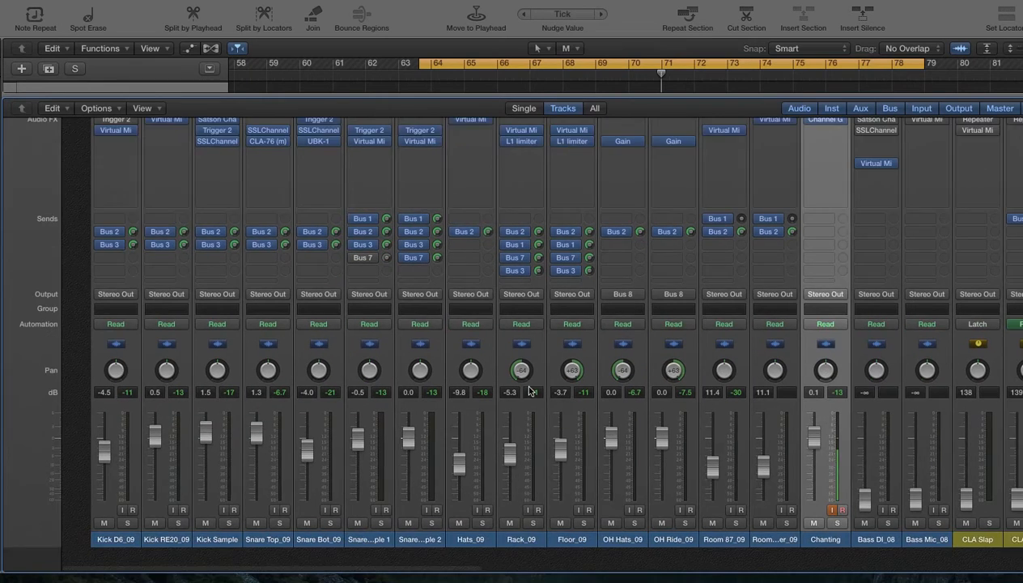
{"action": "scroll", "coordinate": [523, 396], "scroll_direction": "left", "scroll_amount": 3}
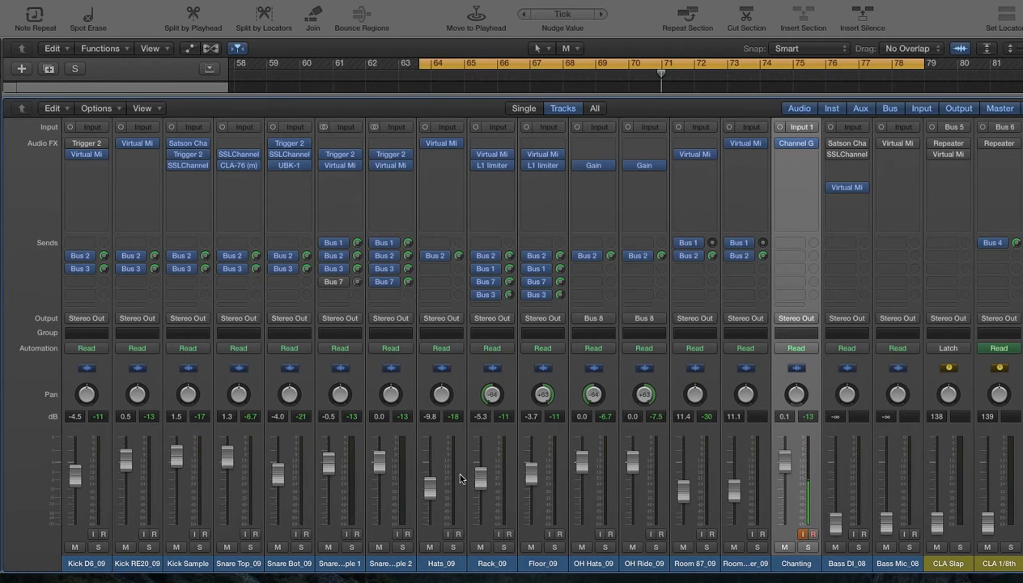
{"action": "scroll", "coordinate": [230, 455], "scroll_direction": "up", "scroll_amount": 1}
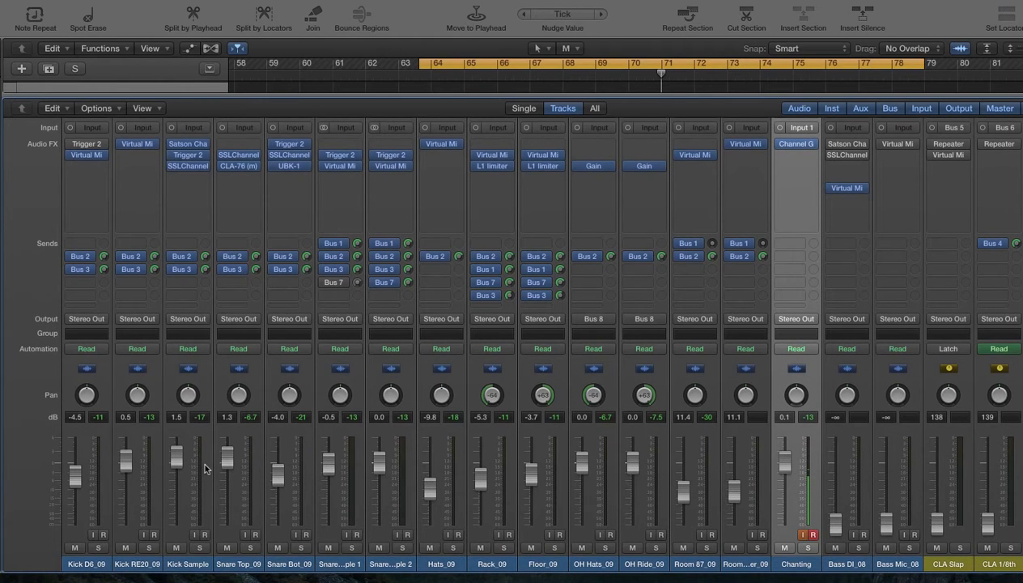
{"action": "scroll", "coordinate": [207, 463], "scroll_direction": "down", "scroll_amount": 1}
{"action": "scroll", "coordinate": [188, 460], "scroll_direction": "up", "scroll_amount": 1}
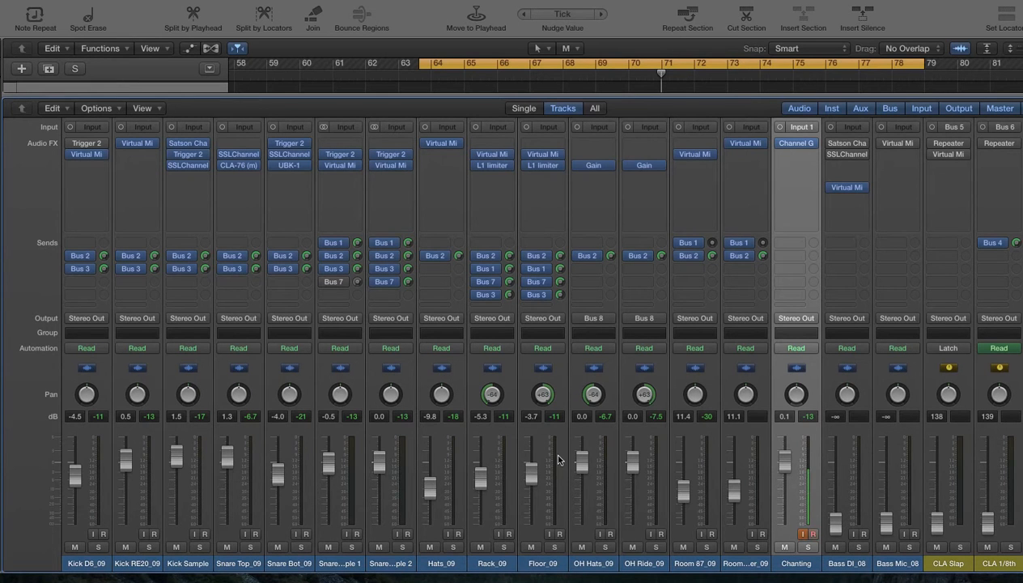
{"action": "scroll", "coordinate": [486, 466], "scroll_direction": "right", "scroll_amount": 15}
{"action": "scroll", "coordinate": [539, 459], "scroll_direction": "right", "scroll_amount": 15}
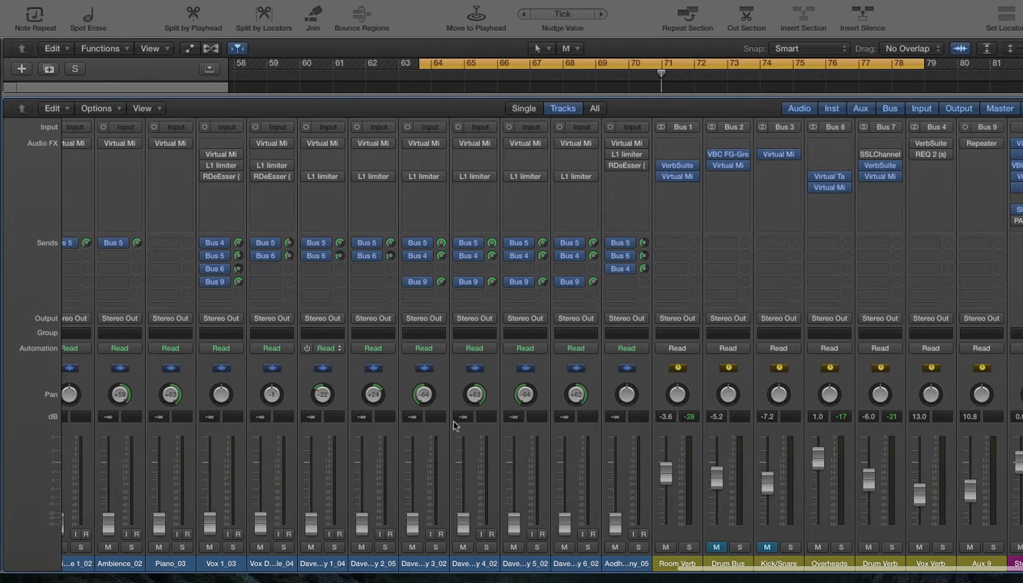
{"action": "scroll", "coordinate": [581, 380], "scroll_direction": "left", "scroll_amount": 1}
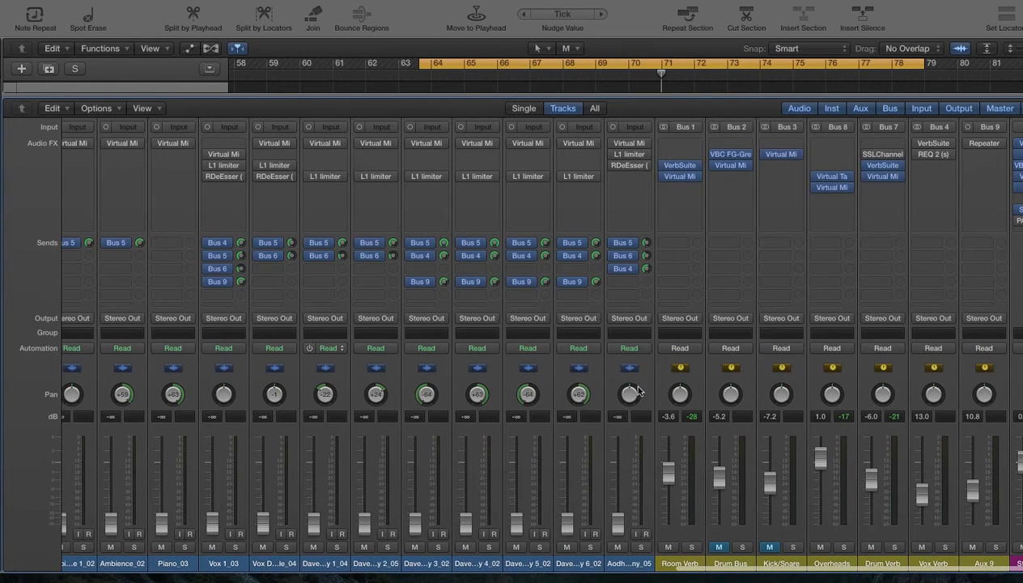
Step: Open the VBC FG-Grey compressor on the Drum Bus and place its window clear of the bus channels
{"action": "left_click", "coordinate": [719, 549]}
{"action": "left_click", "coordinate": [731, 157]}
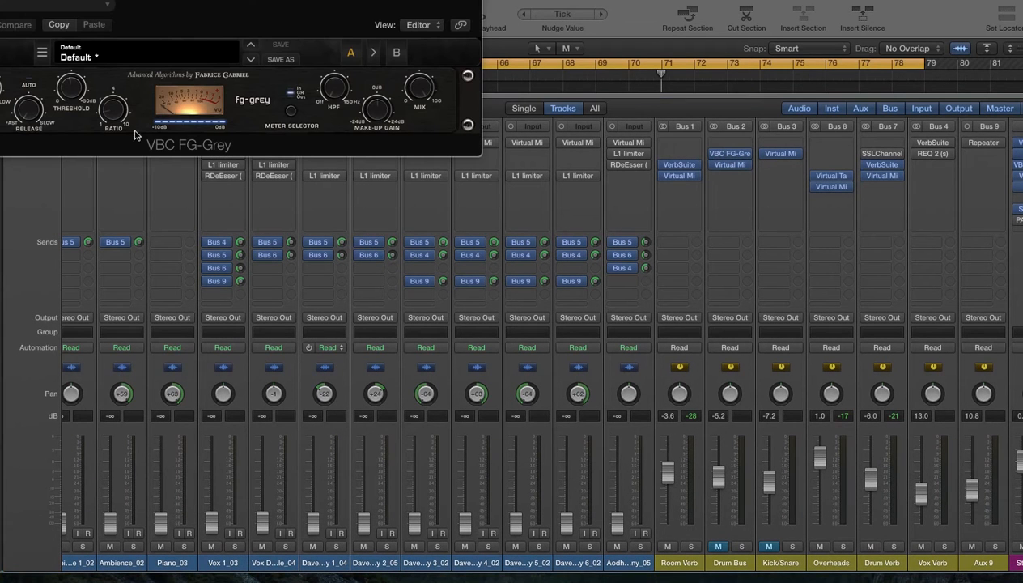
{"action": "left_click_drag", "start_coordinate": [143, 1], "coordinate": [356, 128]}
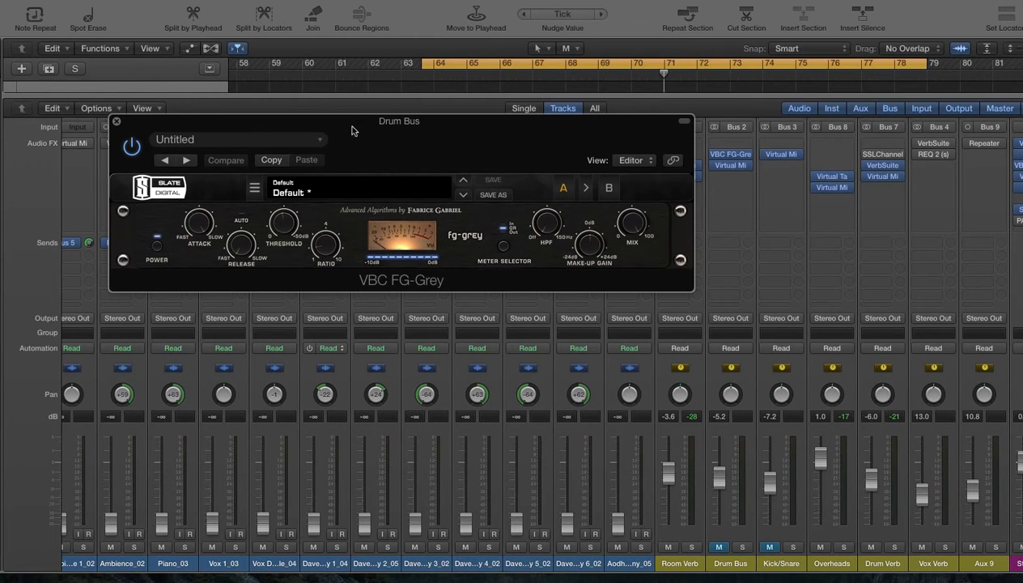
{"action": "left_click_drag", "start_coordinate": [356, 128], "coordinate": [310, 90]}
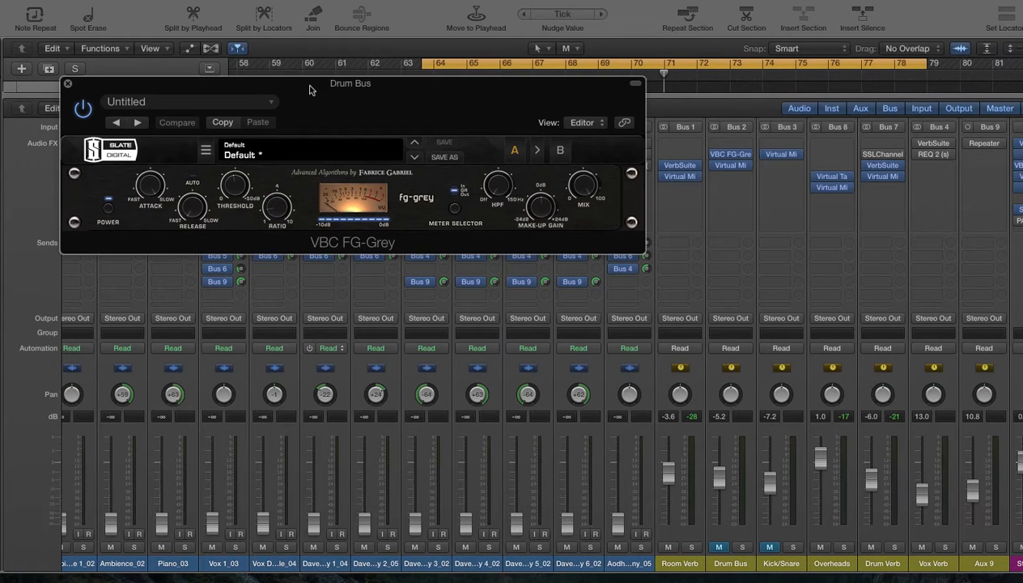
{"action": "left_click_drag", "start_coordinate": [293, 91], "coordinate": [282, 59]}
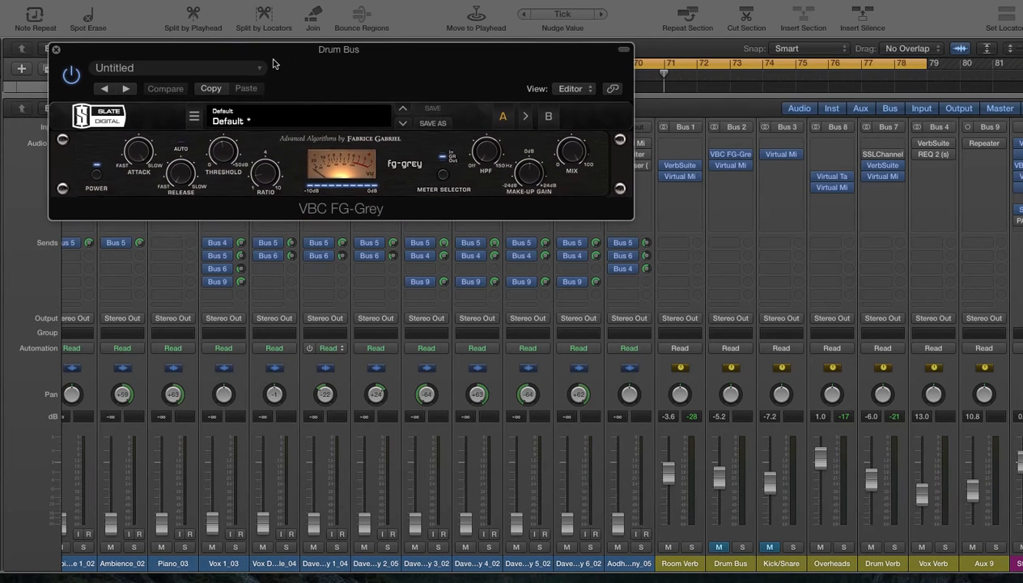
{"action": "left_click_drag", "start_coordinate": [285, 52], "coordinate": [279, 30]}
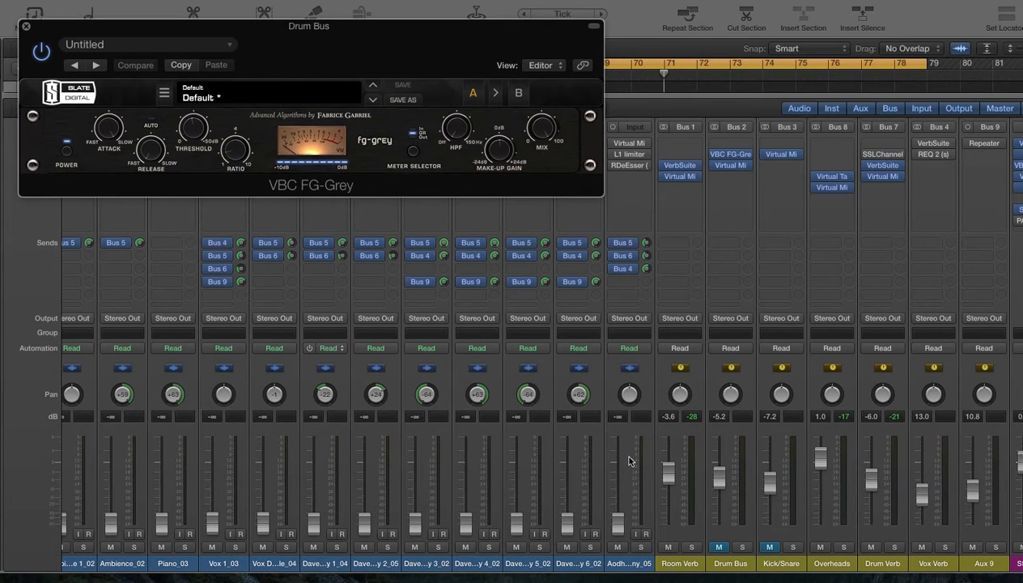
Step: Set the FG-S low-frequency band in the Drum Bus Virtual Mix Rack to 59.3 Hz and +7.95 dB, and close the plug-in
{"action": "left_click", "coordinate": [733, 169]}
{"action": "left_click_drag", "start_coordinate": [47, 9], "coordinate": [463, 24]}
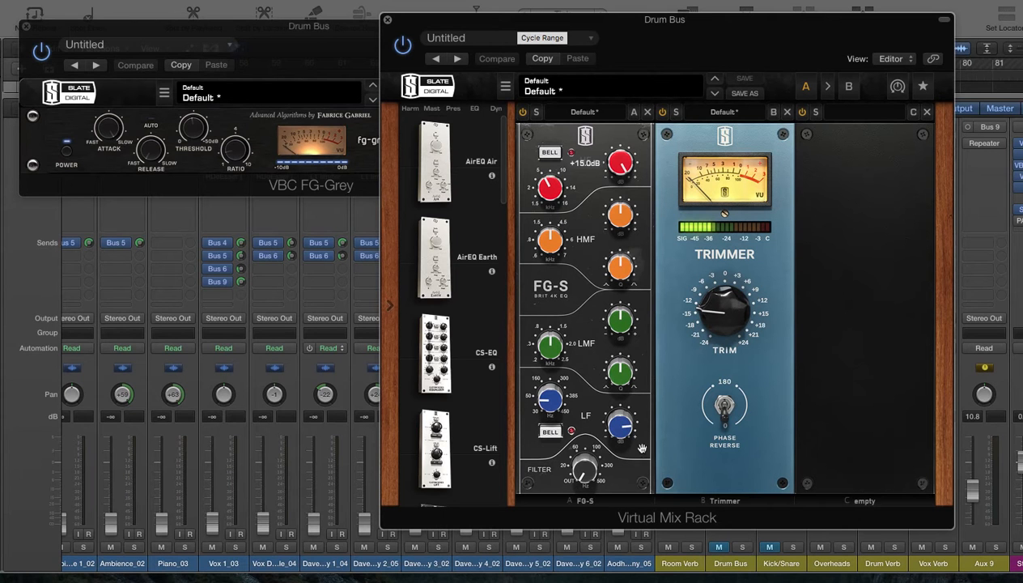
{"action": "mouse_move", "coordinate": [617, 439]}
{"action": "left_click_drag", "start_coordinate": [617, 439], "coordinate": [612, 437]}
{"action": "left_click_drag", "start_coordinate": [538, 404], "coordinate": [537, 395]}
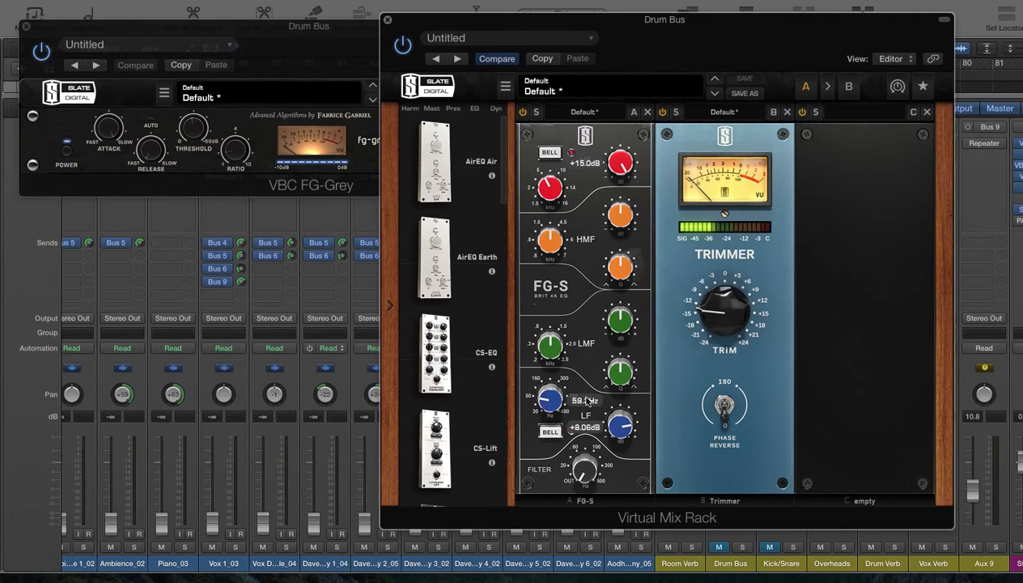
{"action": "left_click_drag", "start_coordinate": [616, 423], "coordinate": [627, 435]}
{"action": "scroll", "coordinate": [453, 307], "scroll_direction": "down", "scroll_amount": 1}
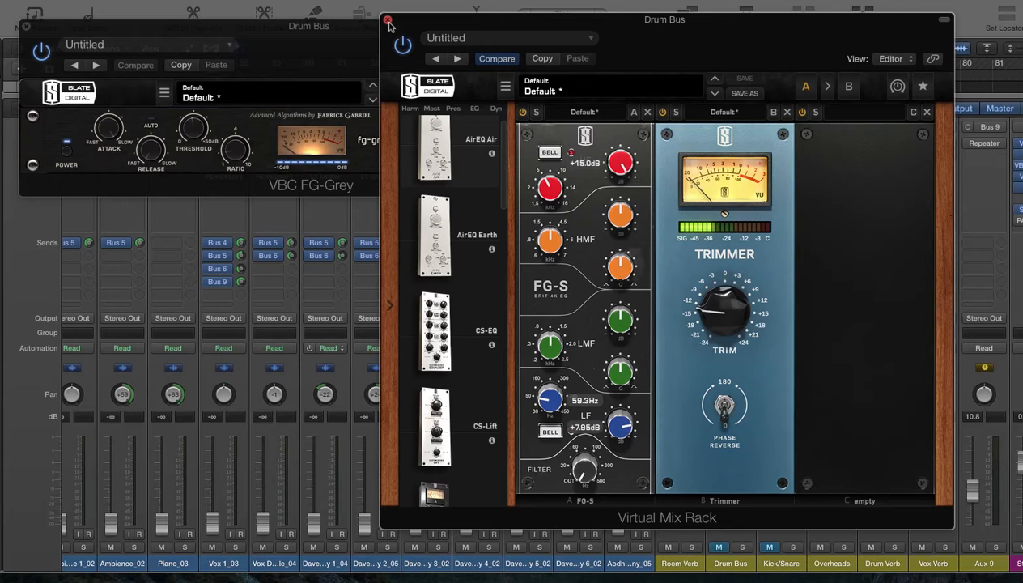
{"action": "left_click", "coordinate": [389, 21]}
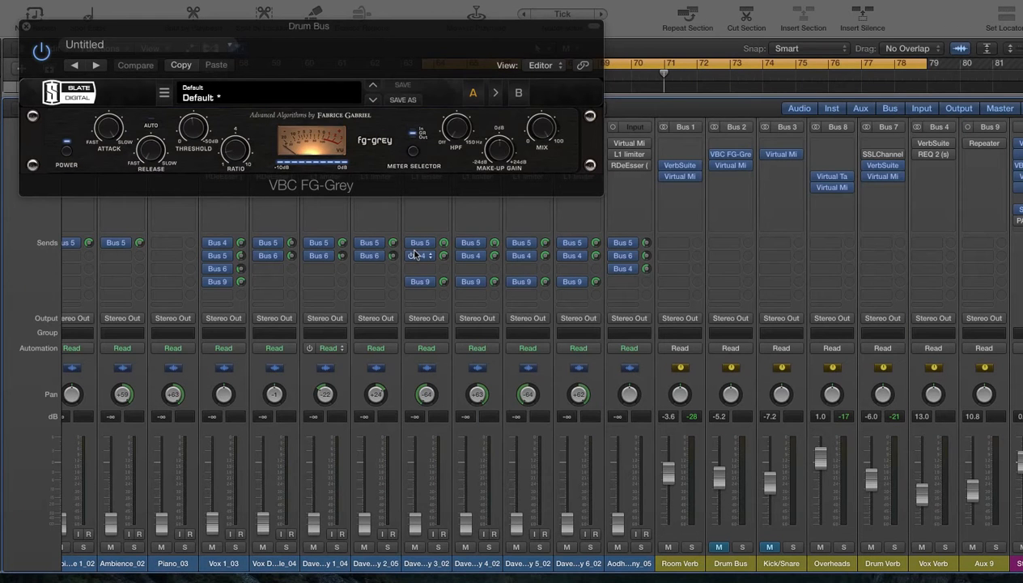
Step: Unmute the Drum Bus and, during playback, pull its fader fully down and blend it back up to -8.8 dB
{"action": "mouse_move", "coordinate": [726, 479]}
{"action": "left_mouse_down"}
{"action": "mouse_move", "coordinate": [720, 489]}
{"action": "mouse_move", "coordinate": [719, 476]}
{"action": "left_mouse_up"}
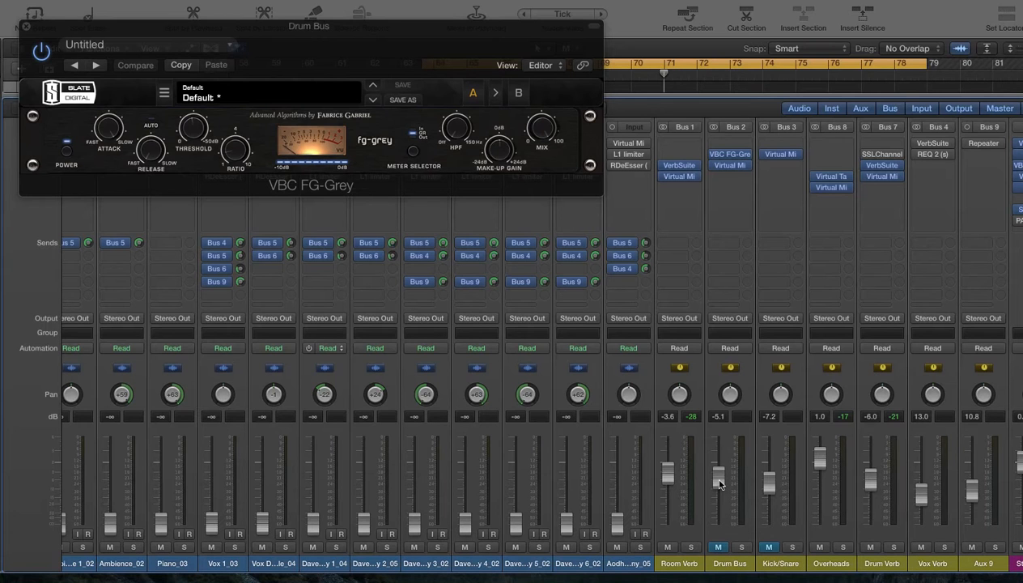
{"action": "left_click", "coordinate": [719, 547]}
{"action": "left_click_drag", "start_coordinate": [718, 476], "coordinate": [720, 517]}
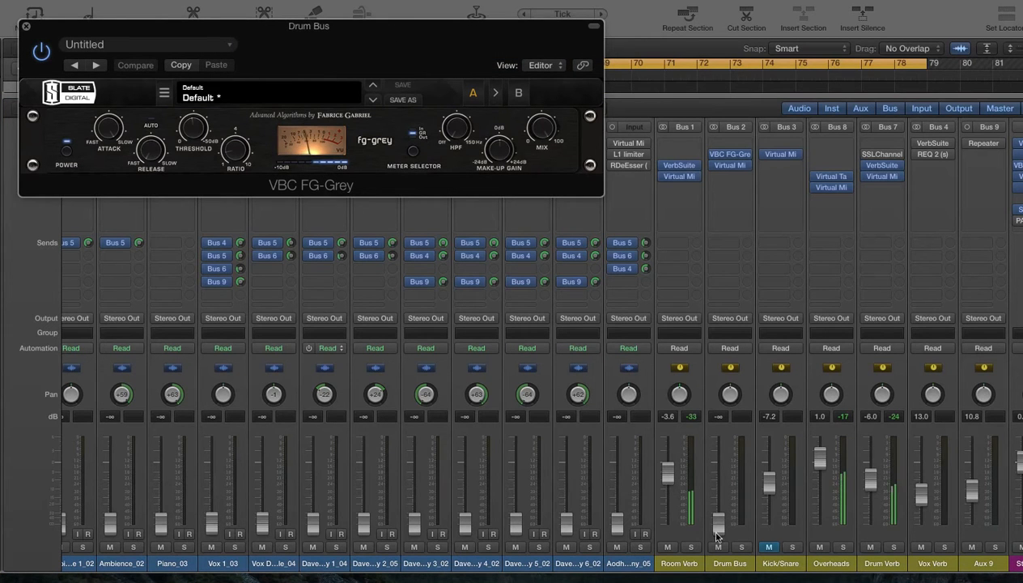
{"action": "left_click_drag", "start_coordinate": [718, 520], "coordinate": [713, 479]}
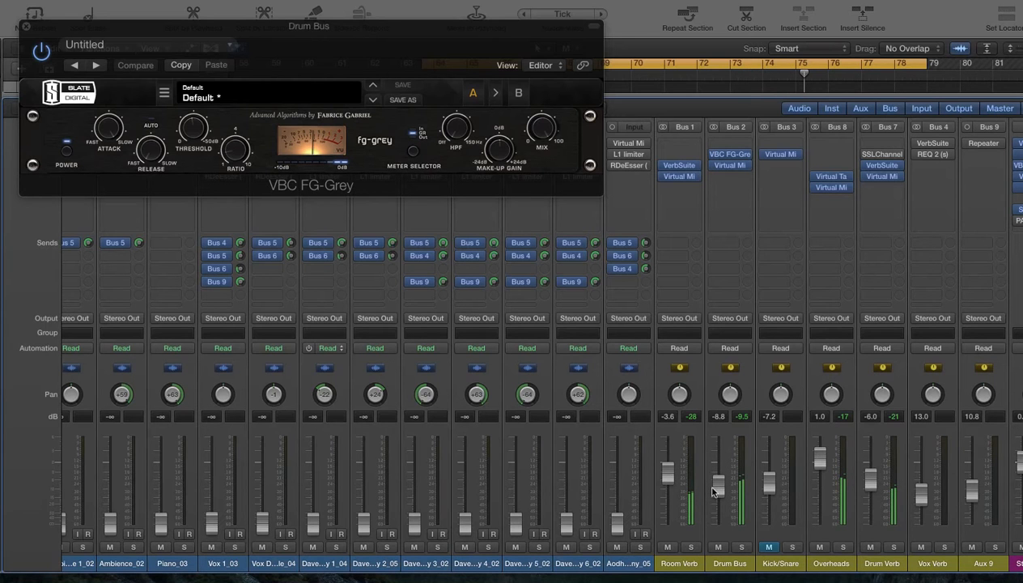
{"action": "key", "text": "space"}
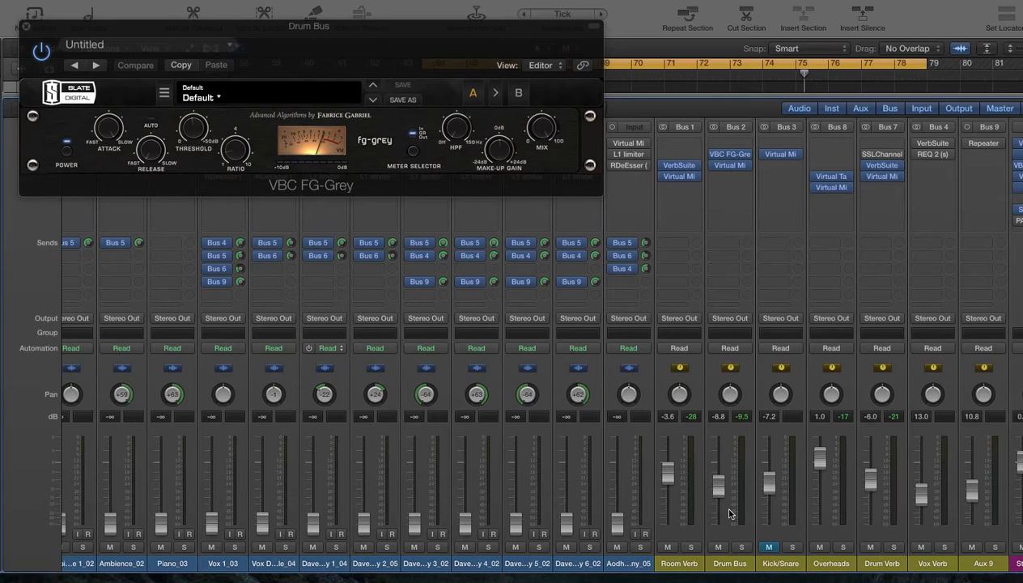
Step: Resume playback and set the threshold of the Drum Bus VBC FG-Grey compressor to -22.7 dB
{"action": "left_click", "coordinate": [437, 34]}
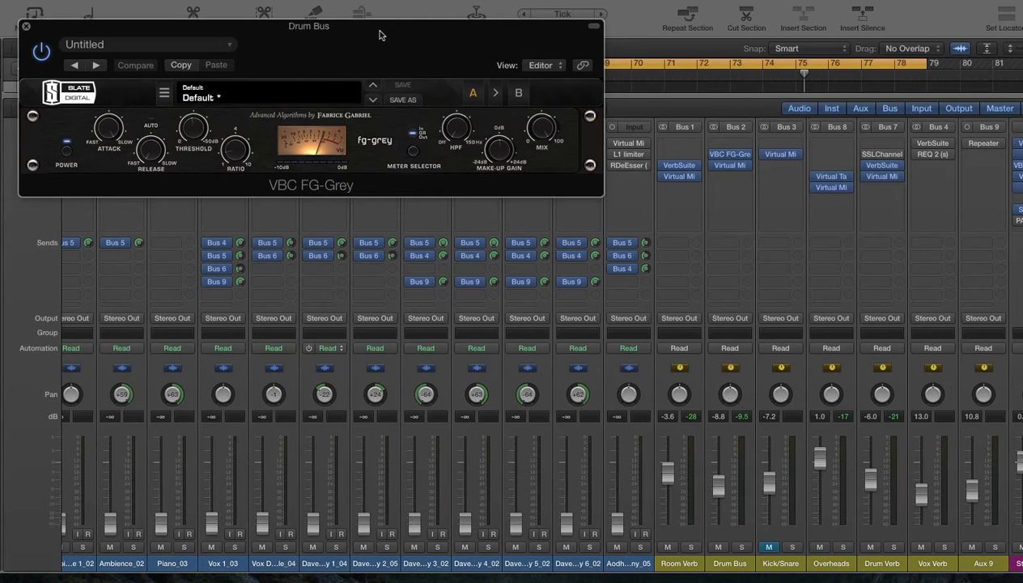
{"action": "mouse_move", "coordinate": [237, 155]}
{"action": "left_click_drag", "start_coordinate": [377, 29], "coordinate": [377, 33]}
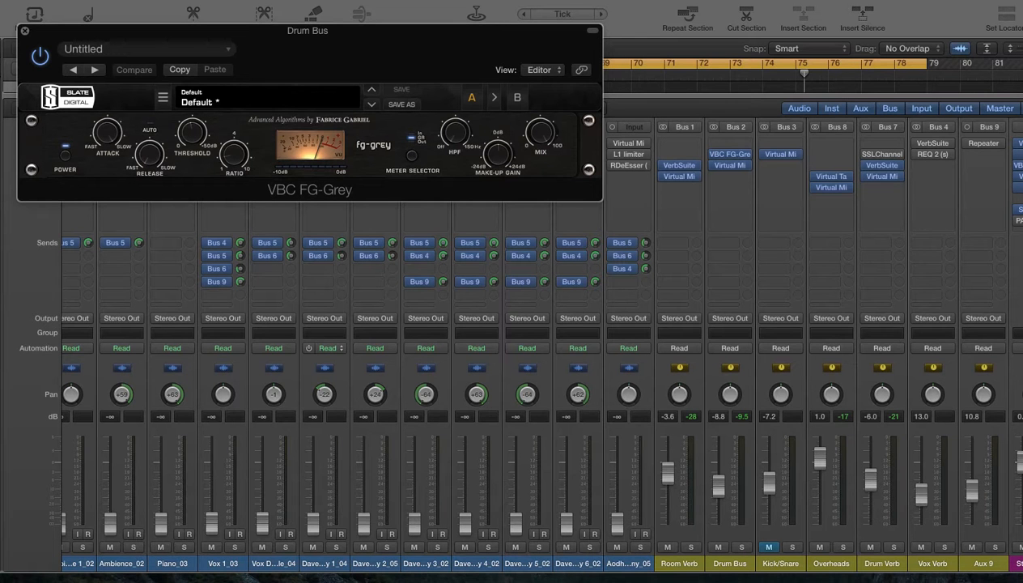
{"action": "key", "text": "space"}
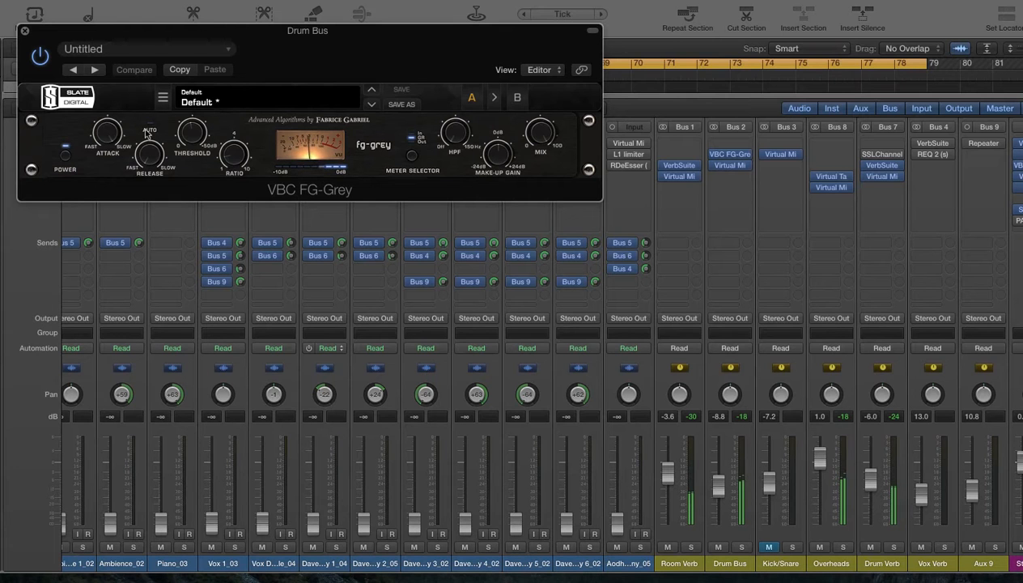
{"action": "mouse_move", "coordinate": [193, 134]}
{"action": "scroll", "coordinate": [192, 134], "scroll_direction": "up", "scroll_amount": 2}
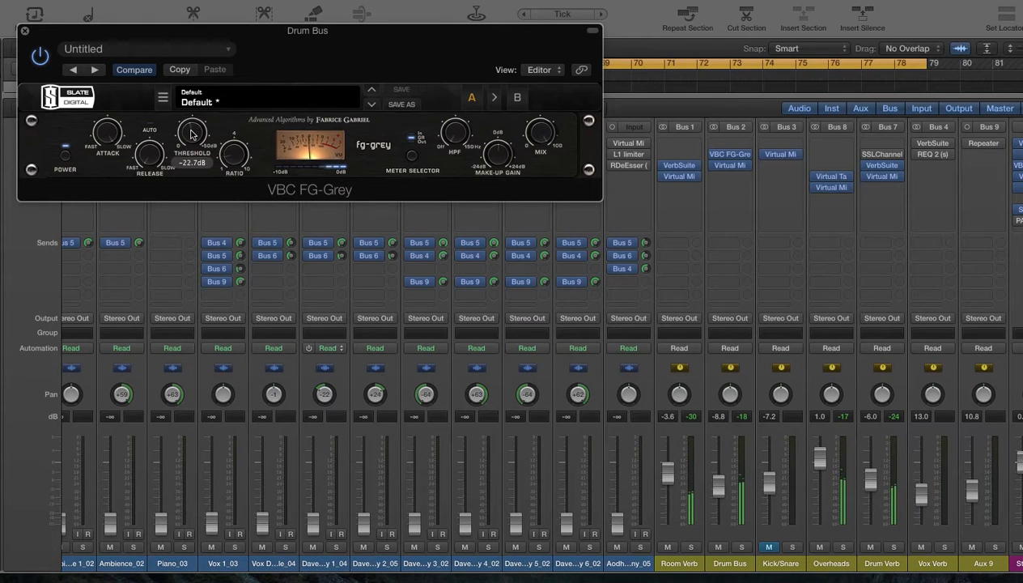
Step: Close the Drum Bus VBC FG-Grey compressor window and dismiss the Note Repeat settings
{"action": "scroll", "coordinate": [192, 135], "scroll_direction": "up", "scroll_amount": 2}
{"action": "left_click", "coordinate": [25, 30]}
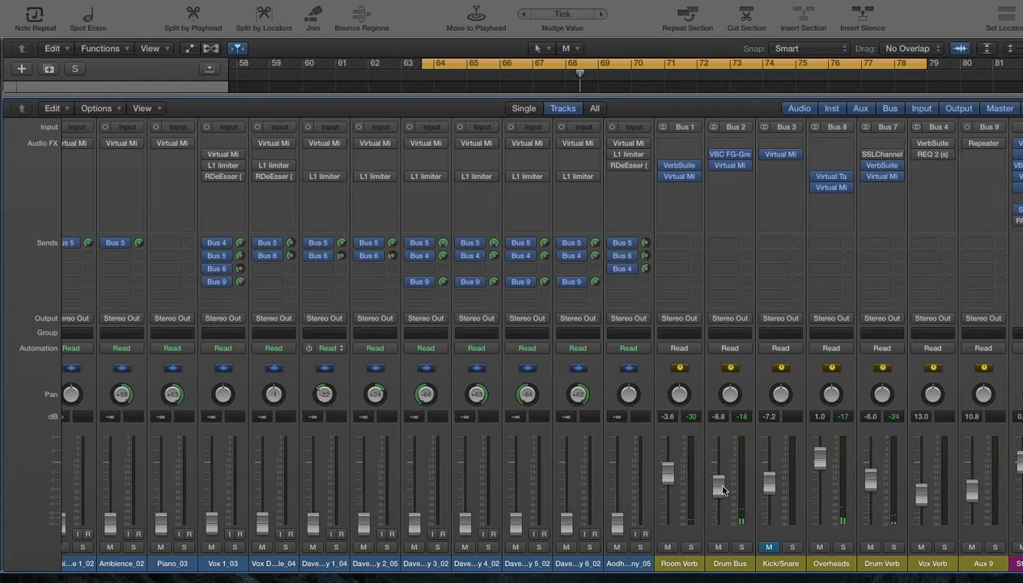
{"action": "key", "text": "ctrl+r"}
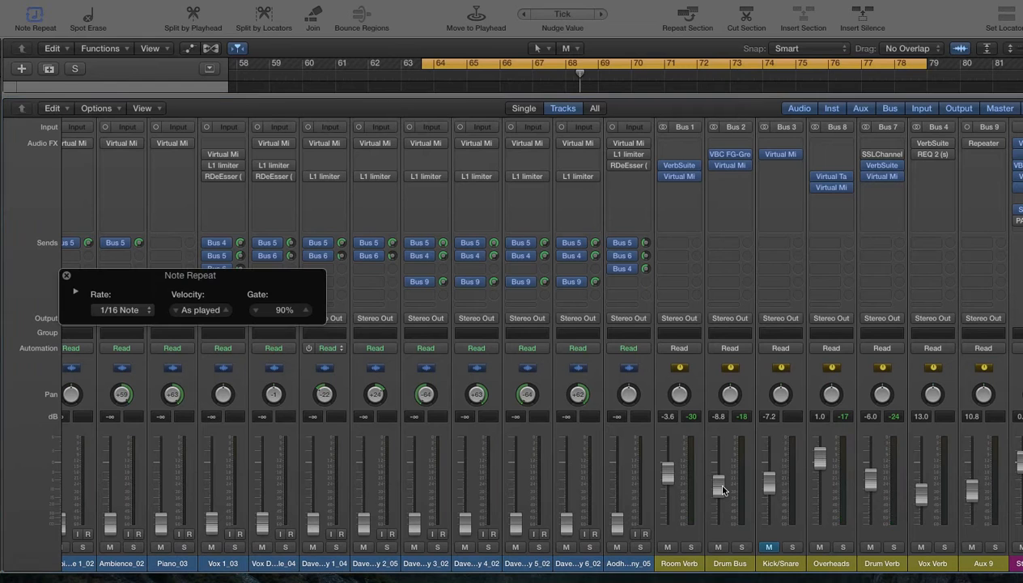
{"action": "left_click", "coordinate": [67, 276]}
{"action": "left_click", "coordinate": [770, 547]}
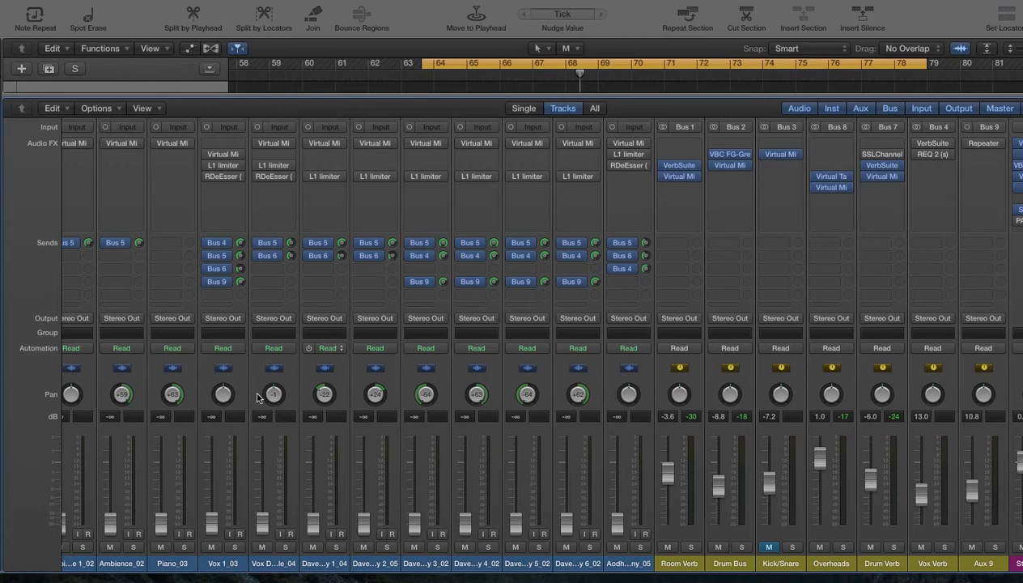
Step: Check the drum channels' Bus 3 sends, pull the Kick/Snare bus fader fully down, unmute it and blend it to -14.6 dB during playback
{"action": "scroll", "coordinate": [257, 398], "scroll_direction": "left", "scroll_amount": 10}
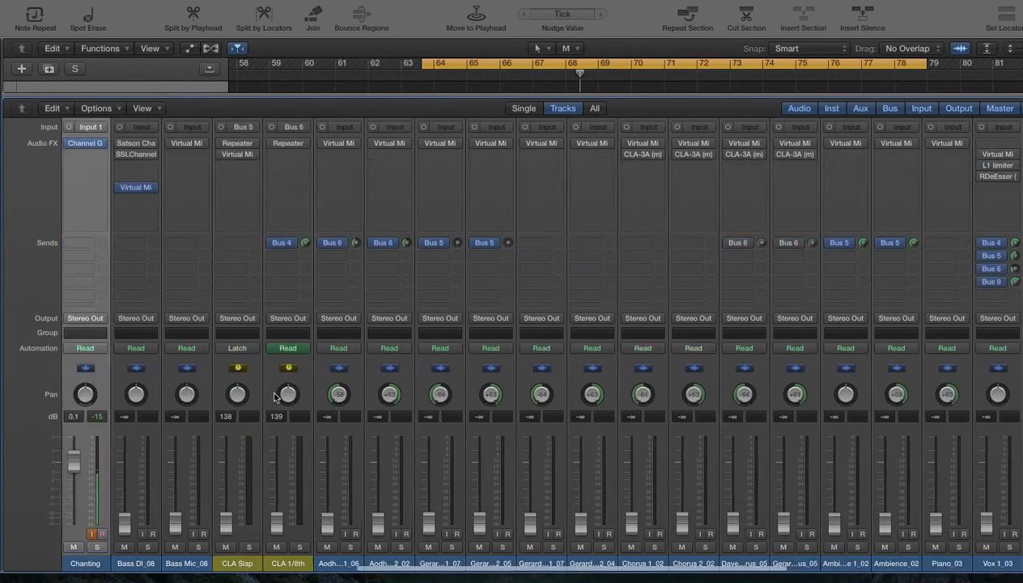
{"action": "scroll", "coordinate": [274, 396], "scroll_direction": "left", "scroll_amount": 15}
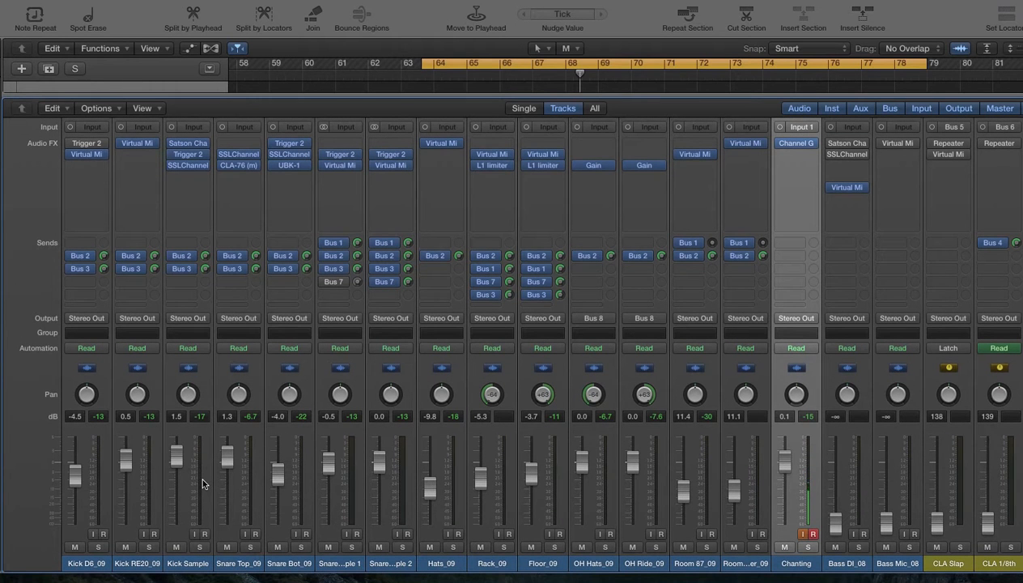
{"action": "scroll", "coordinate": [400, 451], "scroll_direction": "right", "scroll_amount": 5}
{"action": "scroll", "coordinate": [400, 451], "scroll_direction": "right", "scroll_amount": 15}
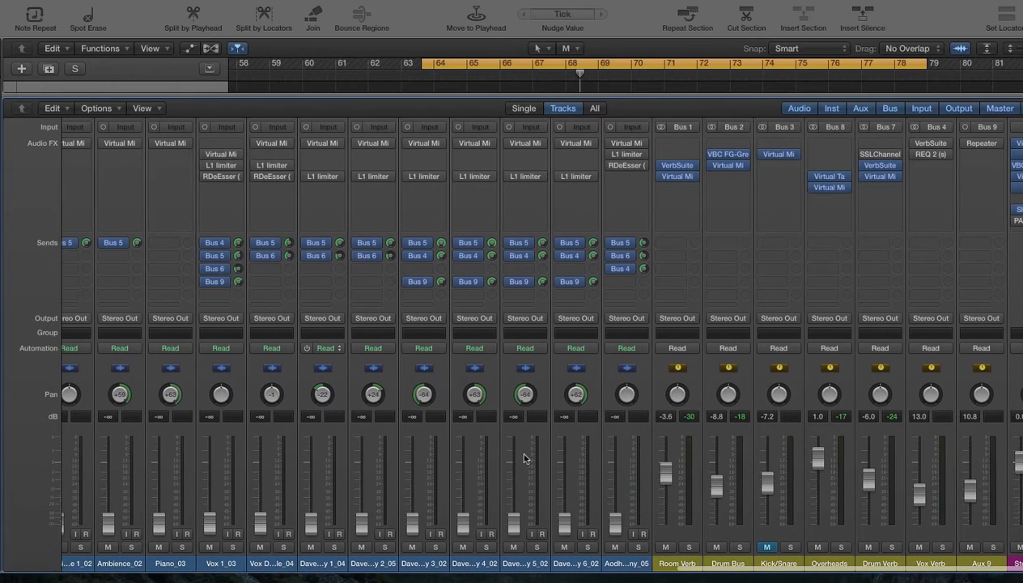
{"action": "left_click_drag", "start_coordinate": [769, 484], "coordinate": [767, 522]}
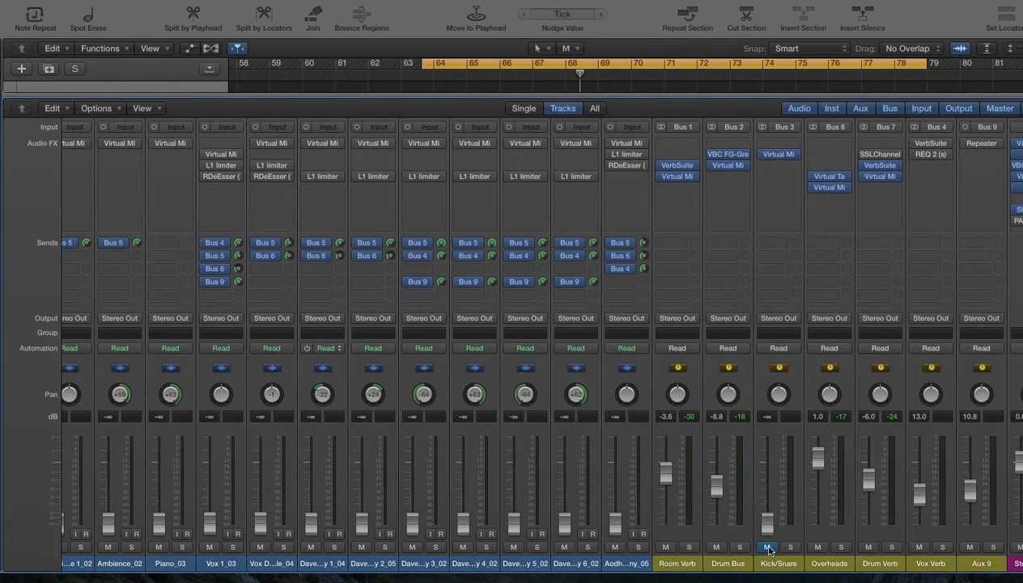
{"action": "left_click", "coordinate": [768, 548]}
{"action": "key", "text": "space"}
{"action": "left_click_drag", "start_coordinate": [768, 522], "coordinate": [768, 474]}
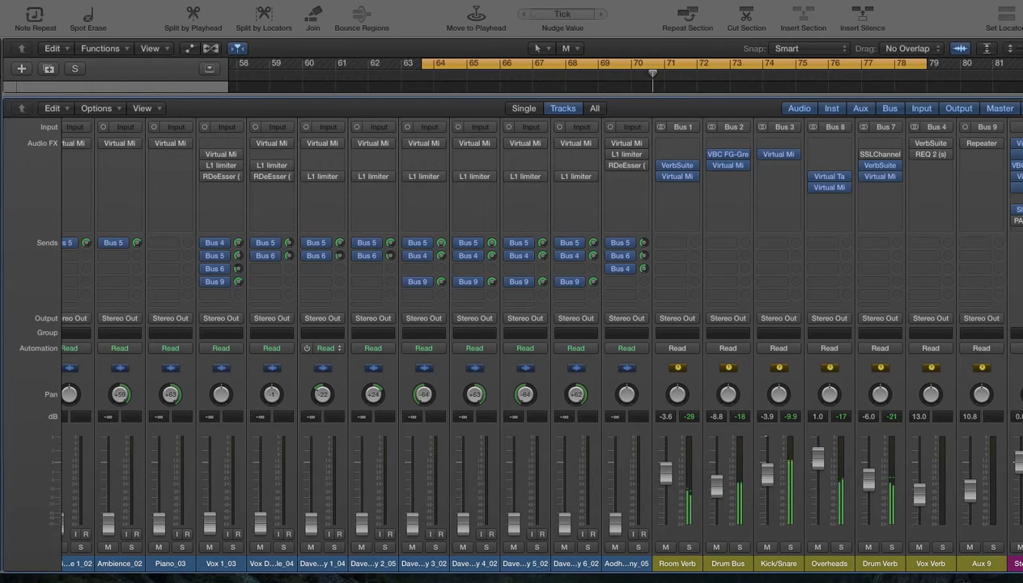
{"action": "left_click_drag", "start_coordinate": [768, 474], "coordinate": [767, 490]}
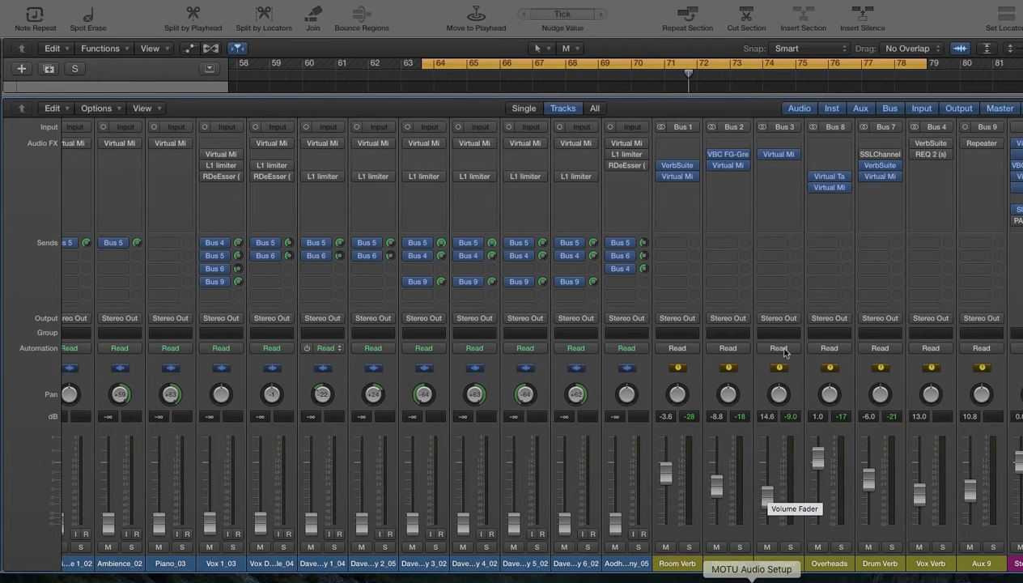
Step: Open the Kick/Snare bus's Virtual Mix Rack, examine its FG-S EQ and Trimmer settings, and close it
{"action": "left_click", "coordinate": [780, 155]}
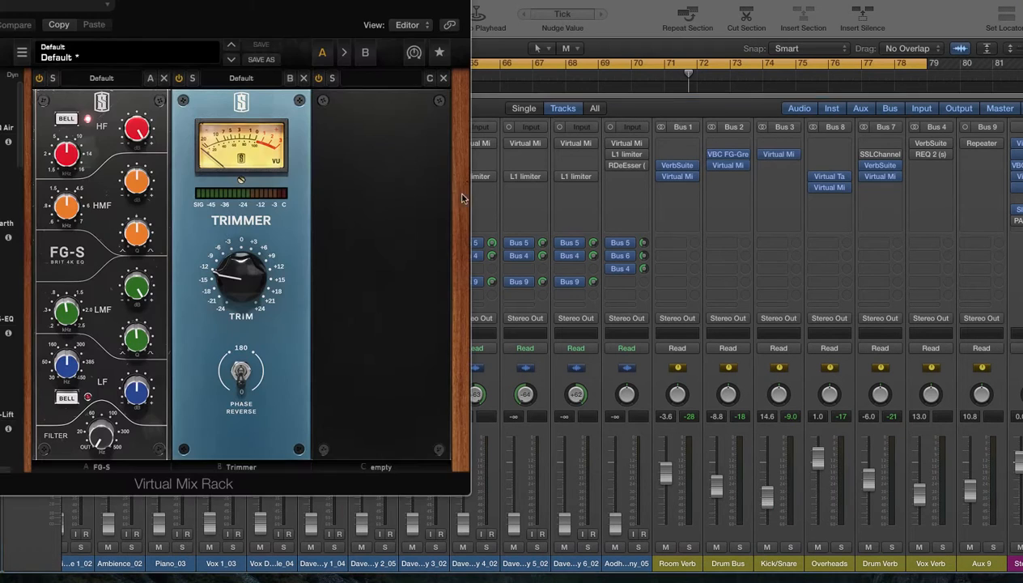
{"action": "left_click_drag", "start_coordinate": [70, 168], "coordinate": [70, 154]}
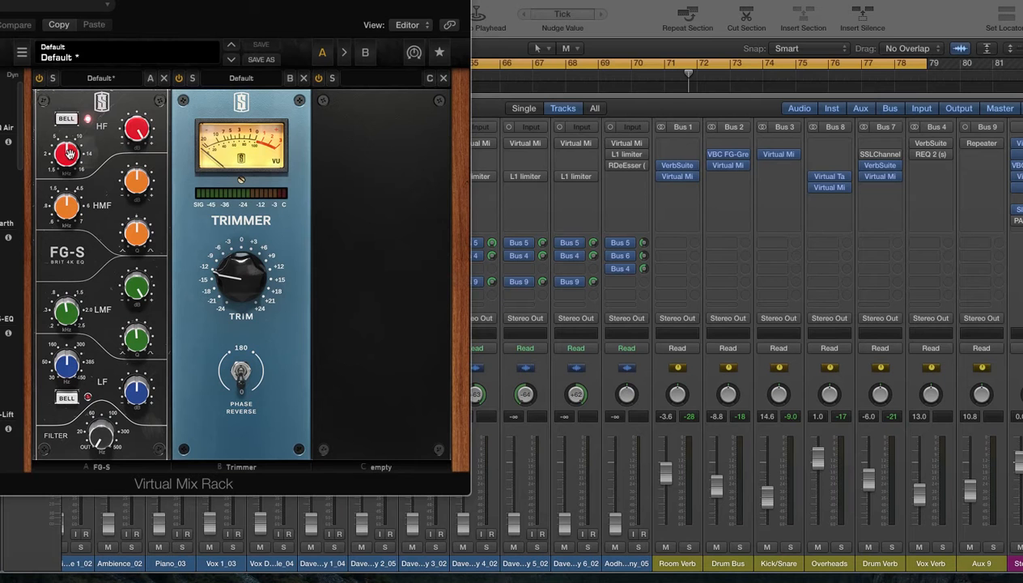
{"action": "left_click_drag", "start_coordinate": [0, 0], "coordinate": [146, 10]}
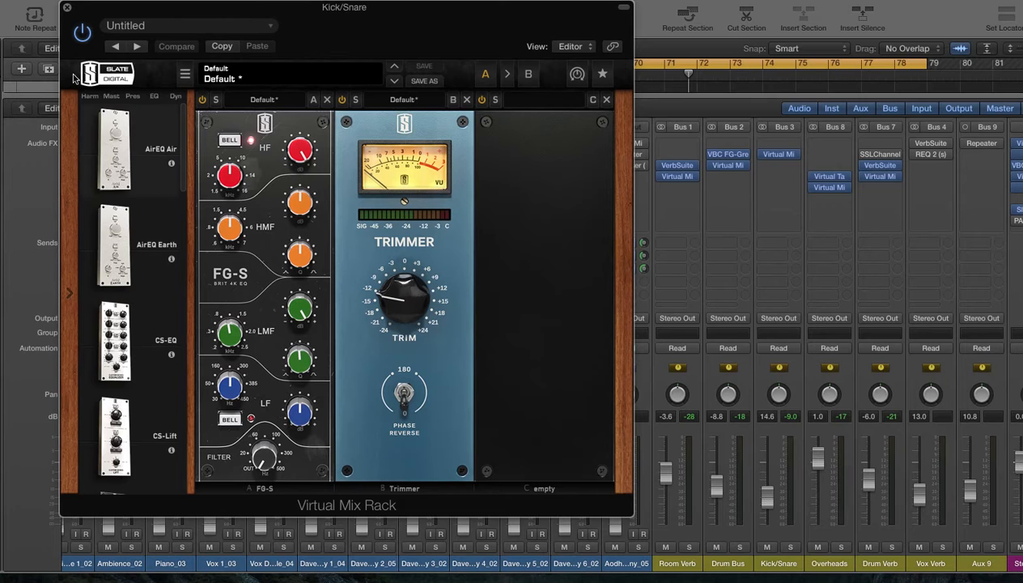
{"action": "left_click", "coordinate": [68, 9]}
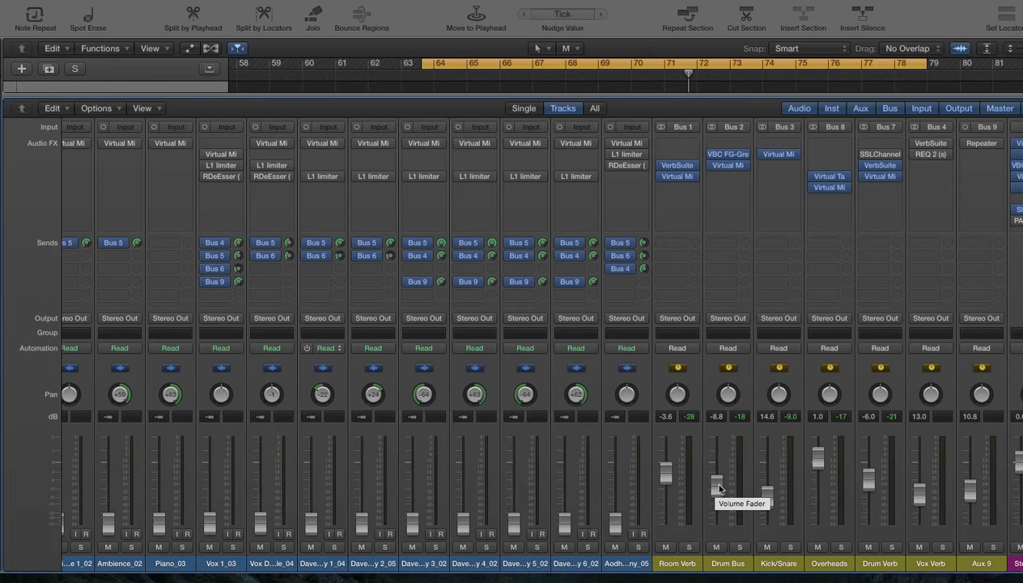
Step: Compare the mix with the Kick/Snare bus muted and unmuted during playback, and set its fader to -16.6 dB
{"action": "mouse_move", "coordinate": [766, 492]}
{"action": "left_mouse_down"}
{"action": "mouse_move", "coordinate": [767, 473]}
{"action": "mouse_move", "coordinate": [767, 484]}
{"action": "left_mouse_up"}
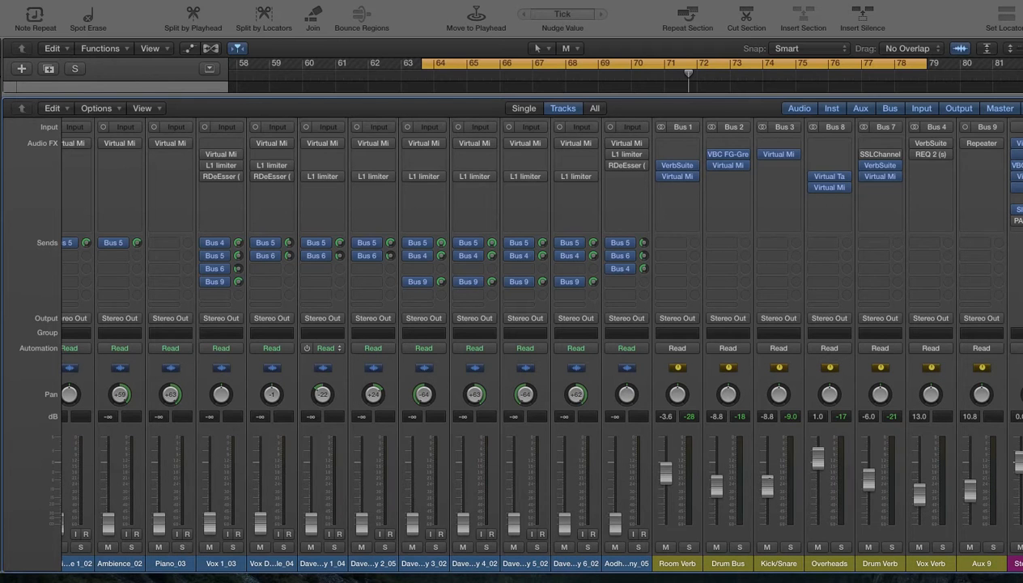
{"action": "mouse_move", "coordinate": [769, 484]}
{"action": "left_mouse_down"}
{"action": "mouse_move", "coordinate": [768, 533]}
{"action": "mouse_move", "coordinate": [768, 485]}
{"action": "mouse_move", "coordinate": [767, 498]}
{"action": "left_mouse_up"}
{"action": "key", "text": "space"}
{"action": "left_click", "coordinate": [768, 548]}
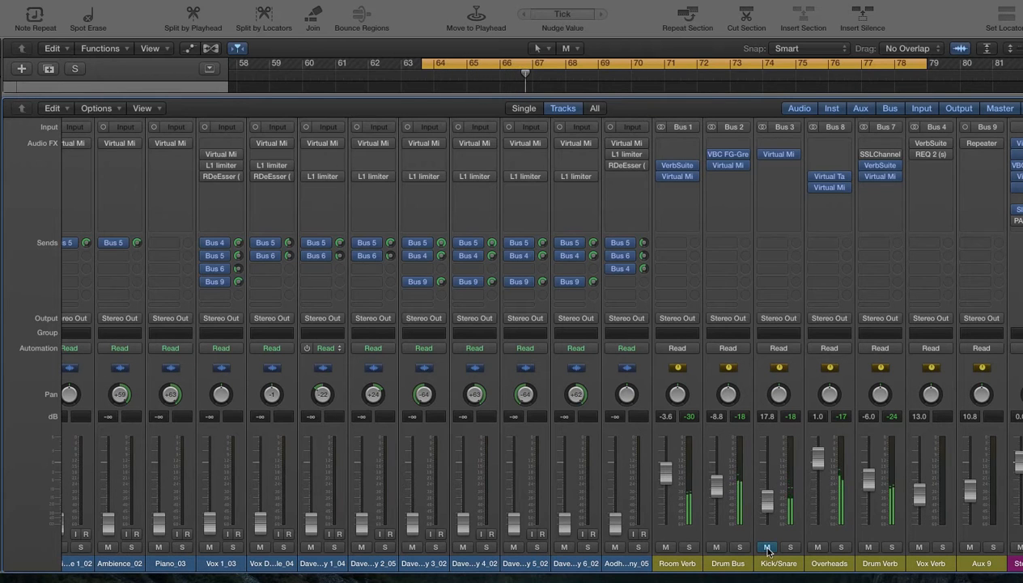
{"action": "left_click", "coordinate": [767, 548]}
{"action": "left_click_drag", "start_coordinate": [766, 507], "coordinate": [767, 498]}
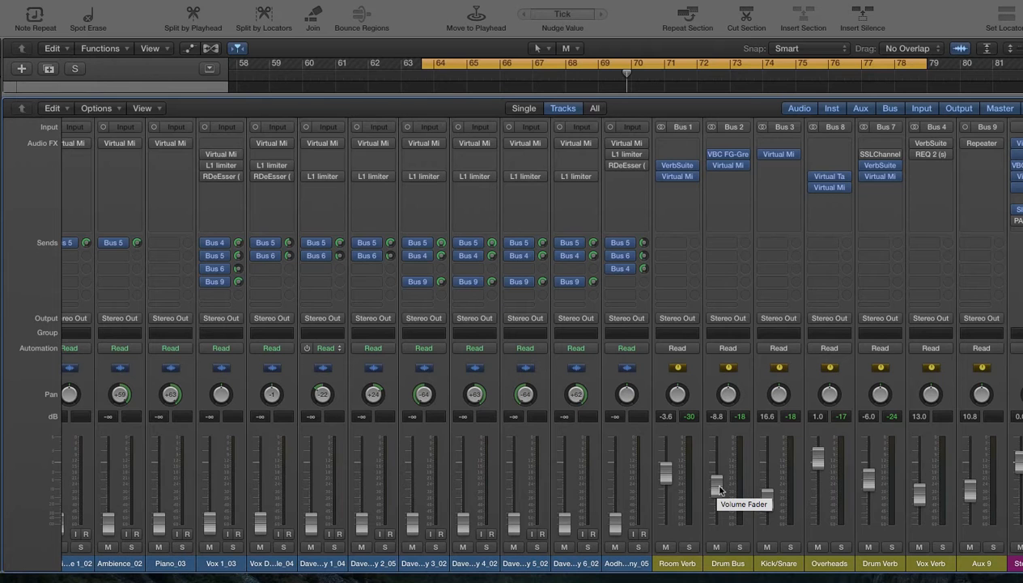
Step: Raise the Drum Bus fader to -4.9 dB and the Kick/Snare fader to -8.4 dB, and play the mix
{"action": "left_click_drag", "start_coordinate": [719, 489], "coordinate": [768, 474]}
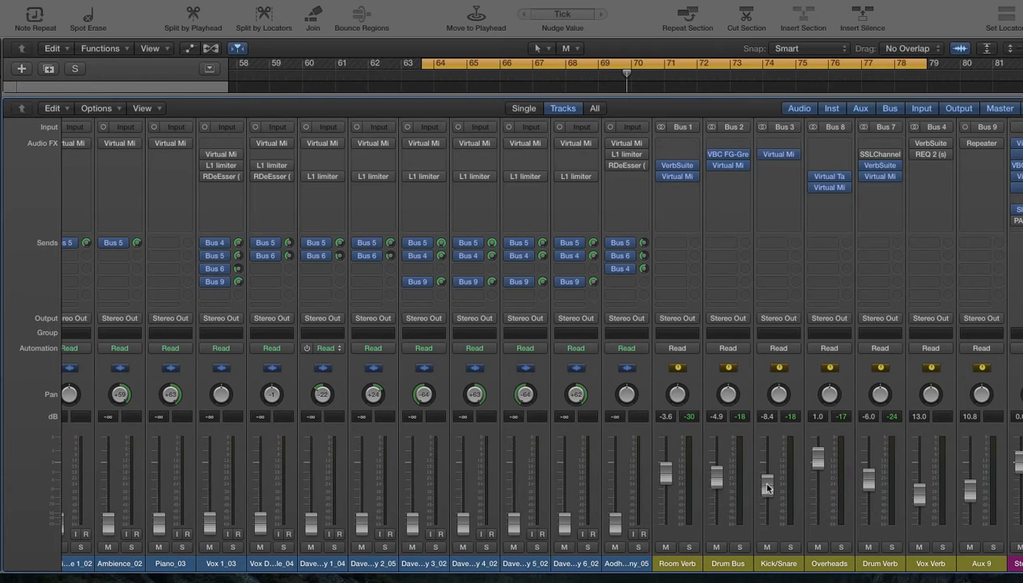
{"action": "scroll", "coordinate": [704, 279], "scroll_direction": "down", "scroll_amount": 1}
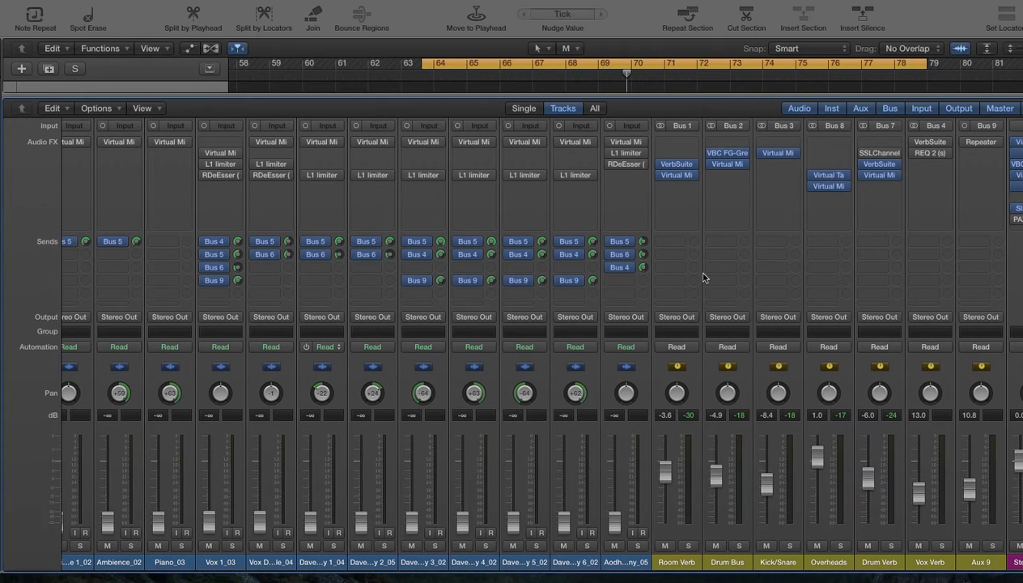
{"action": "key", "text": "space"}
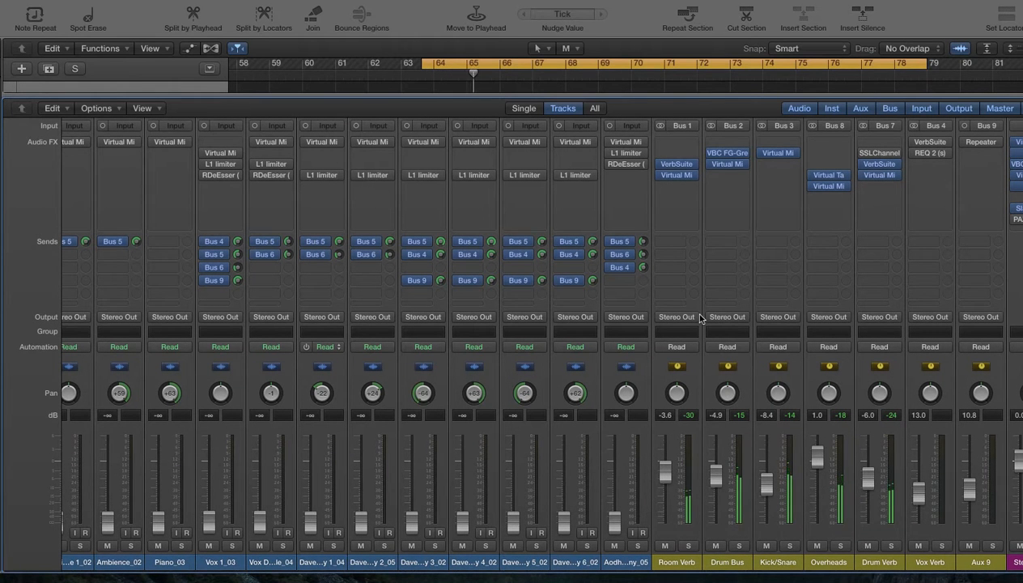
Step: Compare the mix with the Room Verb bus muted and unmuted during playback, and raise its fader to 0.5 dB
{"action": "scroll", "coordinate": [695, 341], "scroll_direction": "up", "scroll_amount": 1}
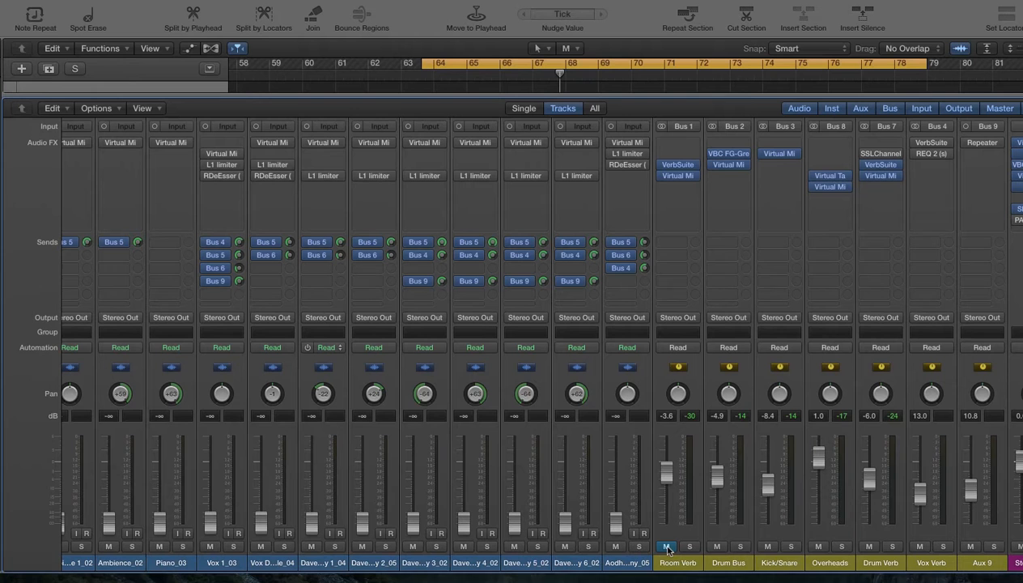
{"action": "key", "text": "space"}
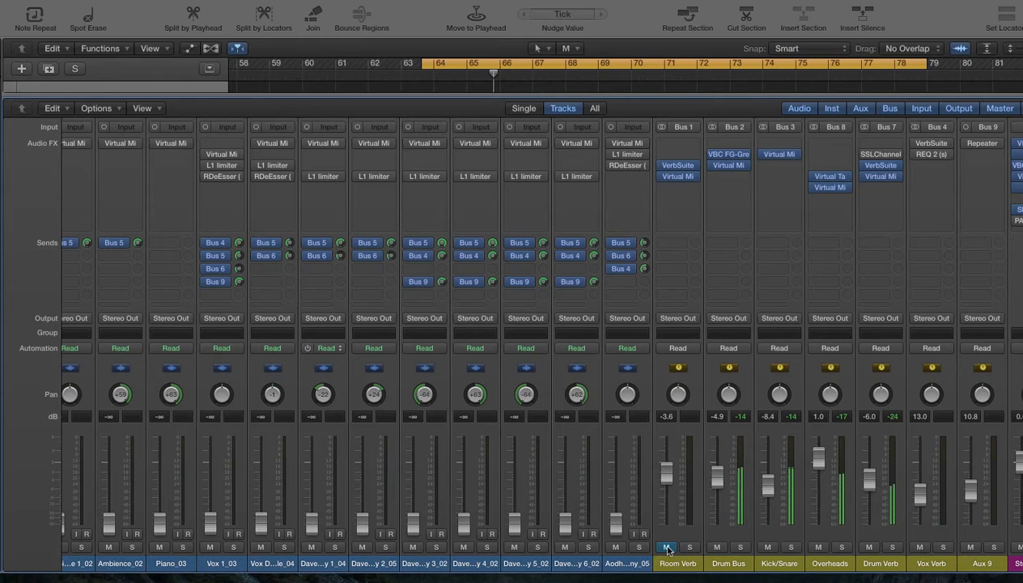
{"action": "left_click", "coordinate": [666, 548]}
{"action": "mouse_move", "coordinate": [666, 472]}
{"action": "left_mouse_down"}
{"action": "mouse_move", "coordinate": [666, 445]}
{"action": "mouse_move", "coordinate": [669, 468]}
{"action": "left_mouse_up"}
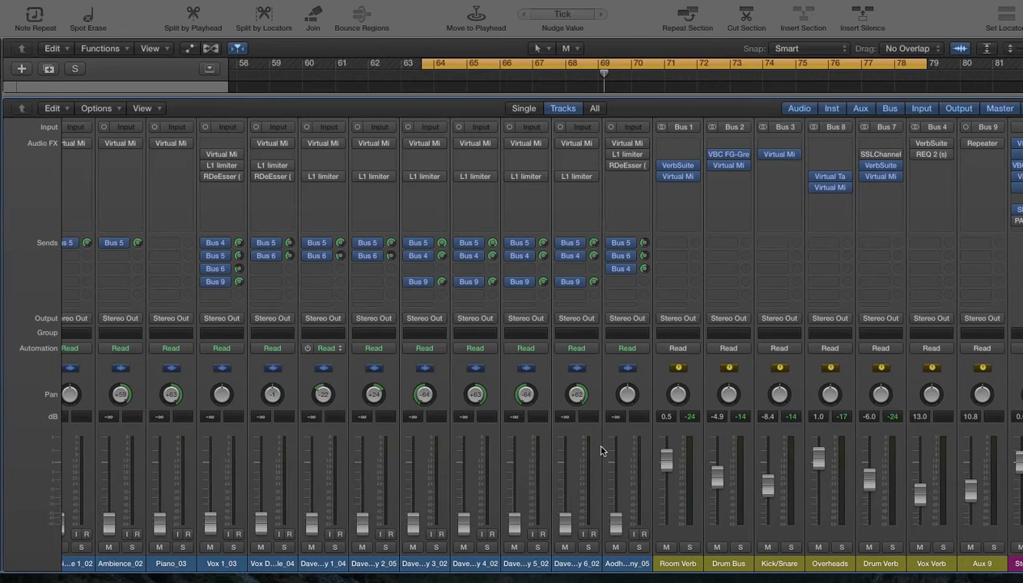
Step: Look over the plug-ins, sends and levels of the drum channels and buses across the mixer
{"action": "scroll", "coordinate": [372, 418], "scroll_direction": "left", "scroll_amount": 5}
{"action": "scroll", "coordinate": [373, 418], "scroll_direction": "right", "scroll_amount": 5}
{"action": "scroll", "coordinate": [373, 423], "scroll_direction": "left", "scroll_amount": 10}
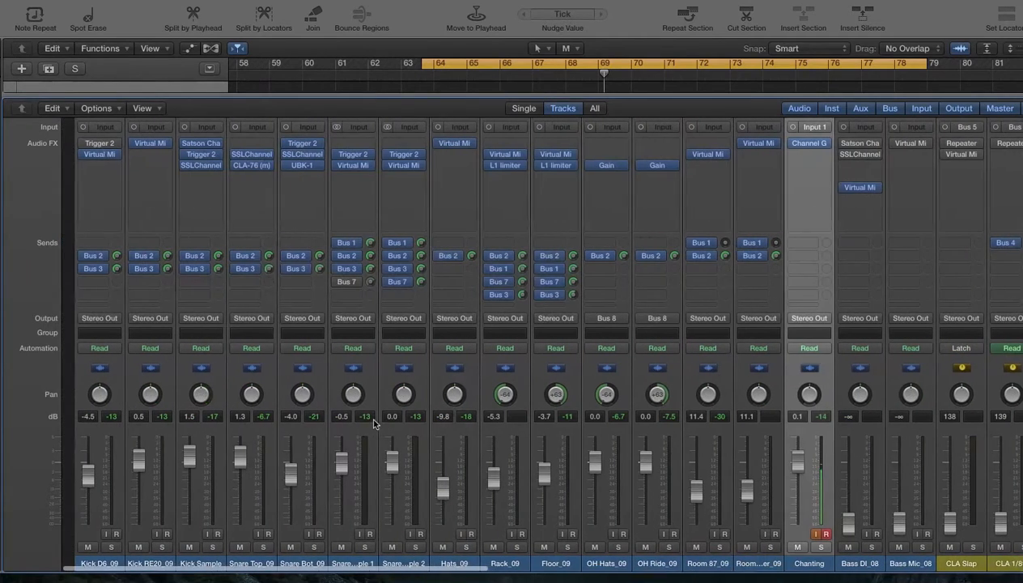
{"action": "scroll", "coordinate": [373, 423], "scroll_direction": "right", "scroll_amount": 1}
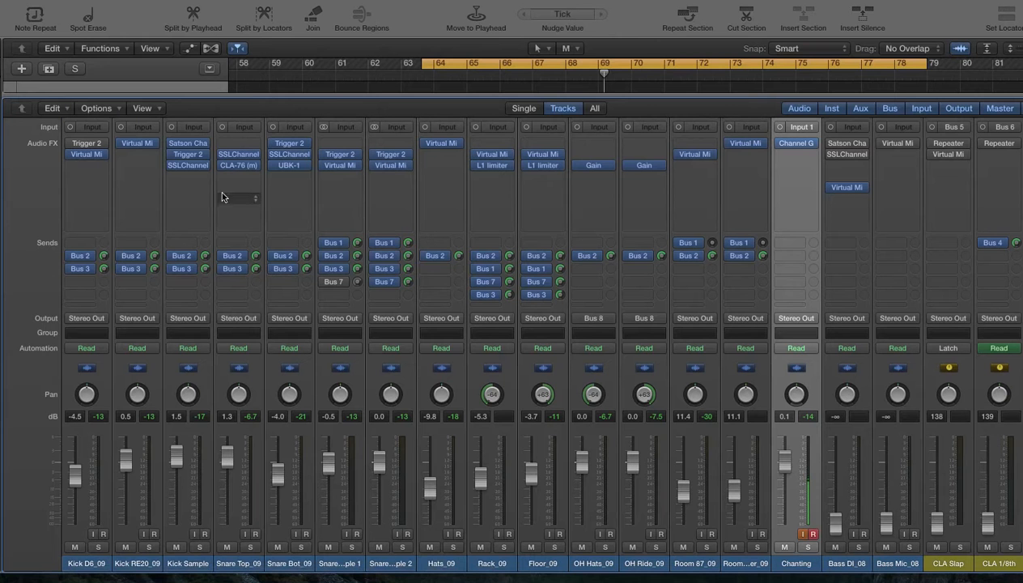
{"action": "mouse_move", "coordinate": [628, 168]}
{"action": "scroll", "coordinate": [479, 180], "scroll_direction": "right", "scroll_amount": 10}
{"action": "scroll", "coordinate": [485, 185], "scroll_direction": "right", "scroll_amount": 15}
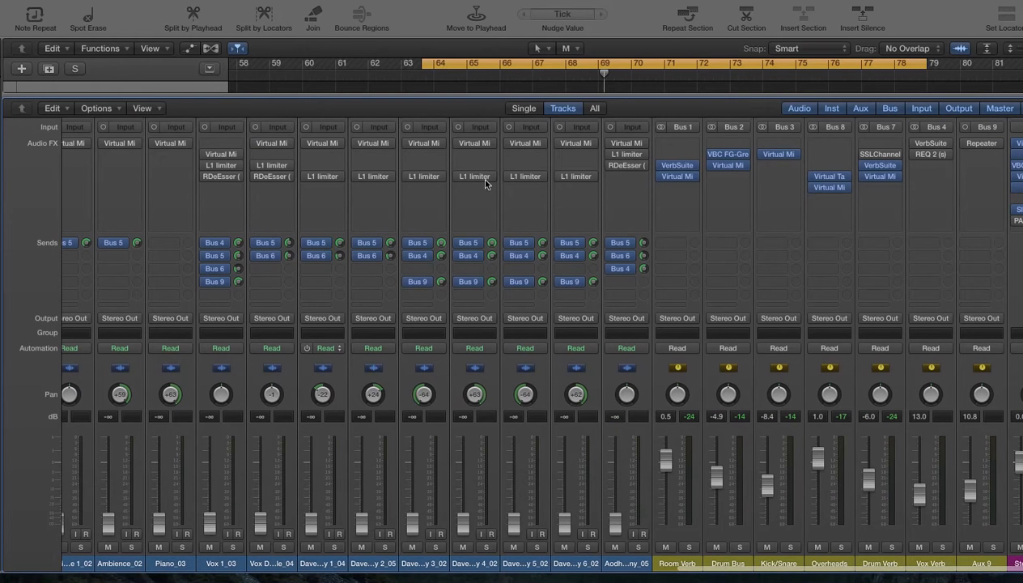
{"action": "scroll", "coordinate": [582, 195], "scroll_direction": "down", "scroll_amount": 1}
{"action": "scroll", "coordinate": [582, 195], "scroll_direction": "up", "scroll_amount": 1}
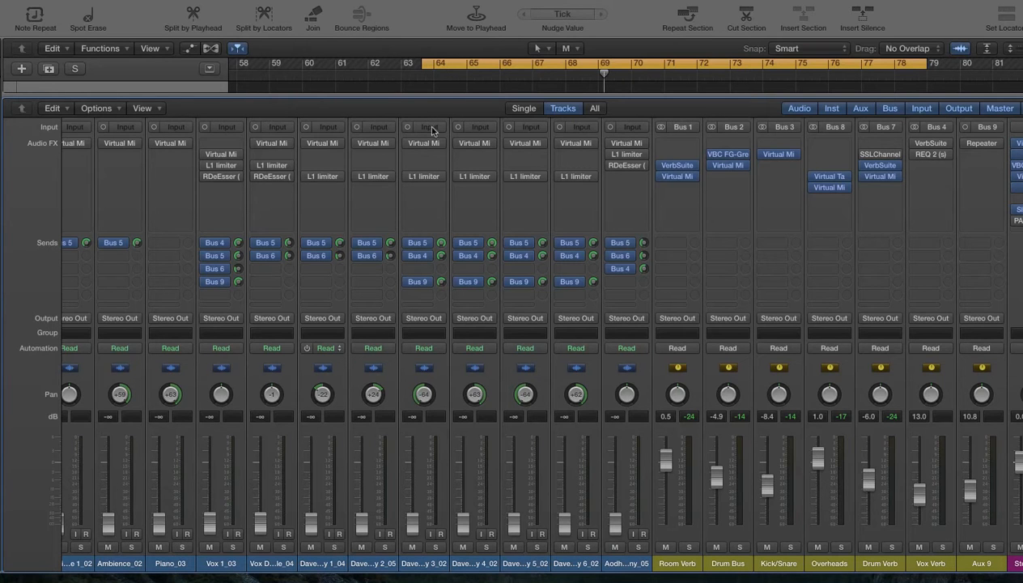
{"action": "scroll", "coordinate": [443, 210], "scroll_direction": "left", "scroll_amount": 10}
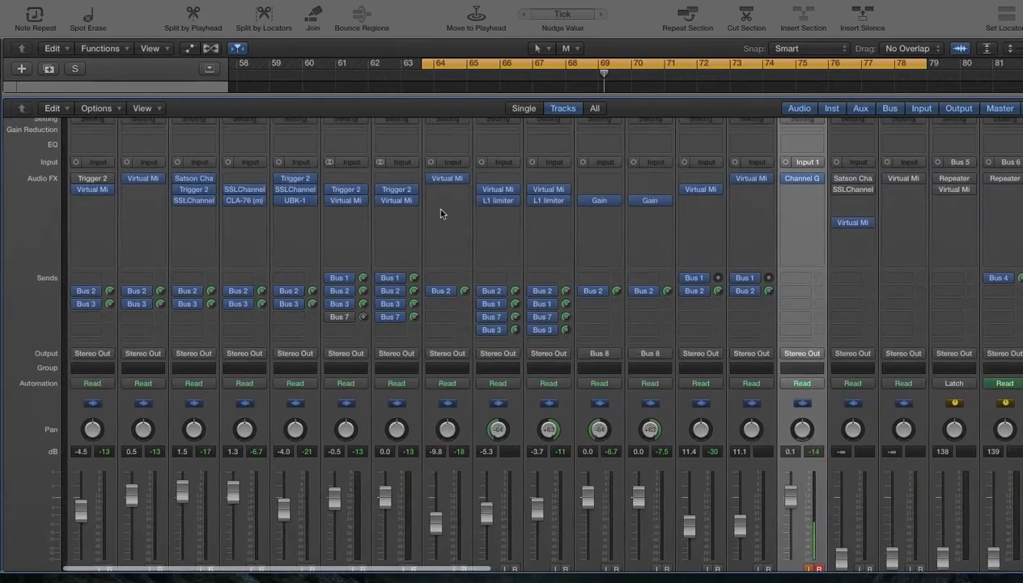
{"action": "scroll", "coordinate": [441, 213], "scroll_direction": "down", "scroll_amount": 2}
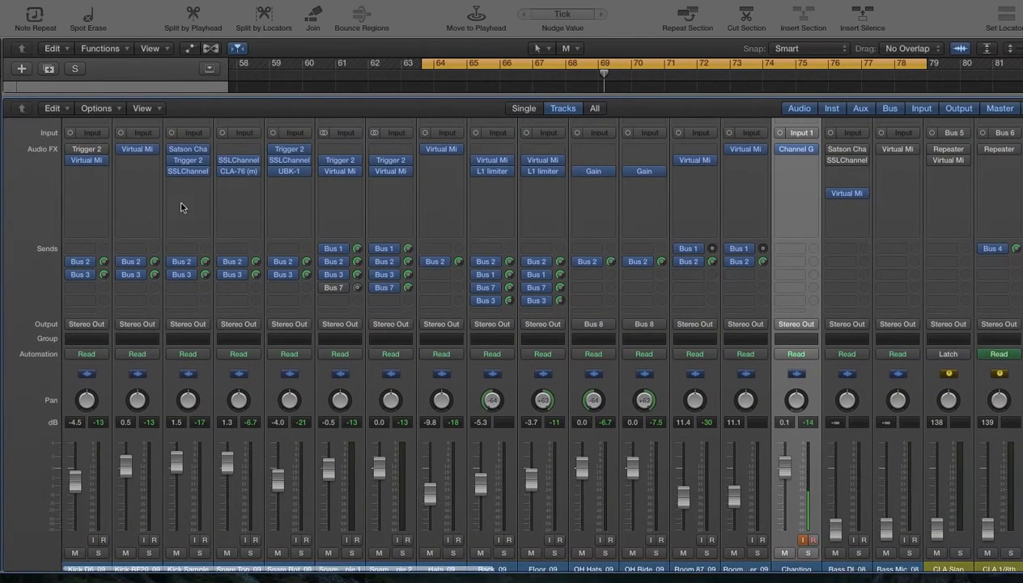
{"action": "scroll", "coordinate": [308, 187], "scroll_direction": "down", "scroll_amount": 1}
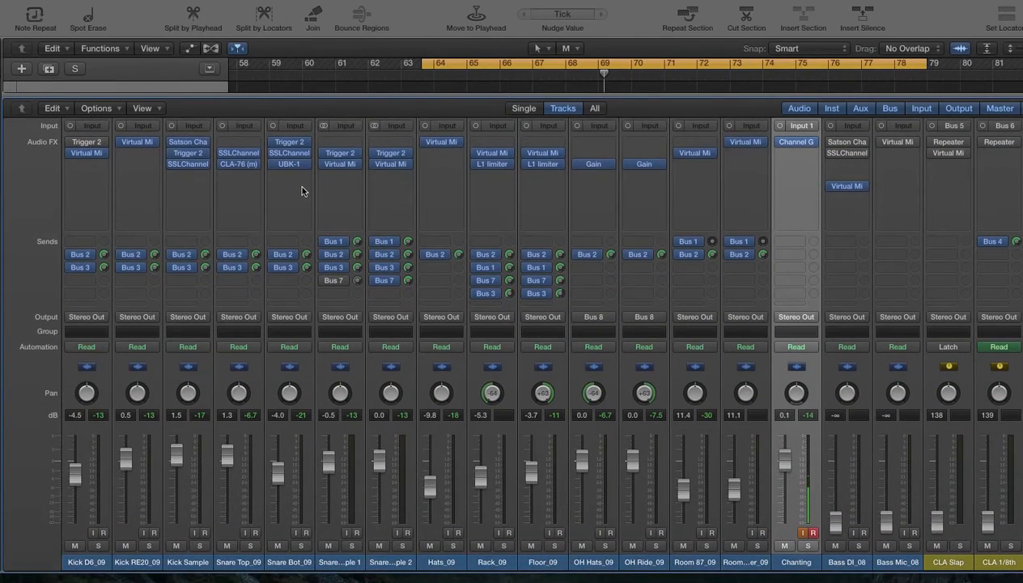